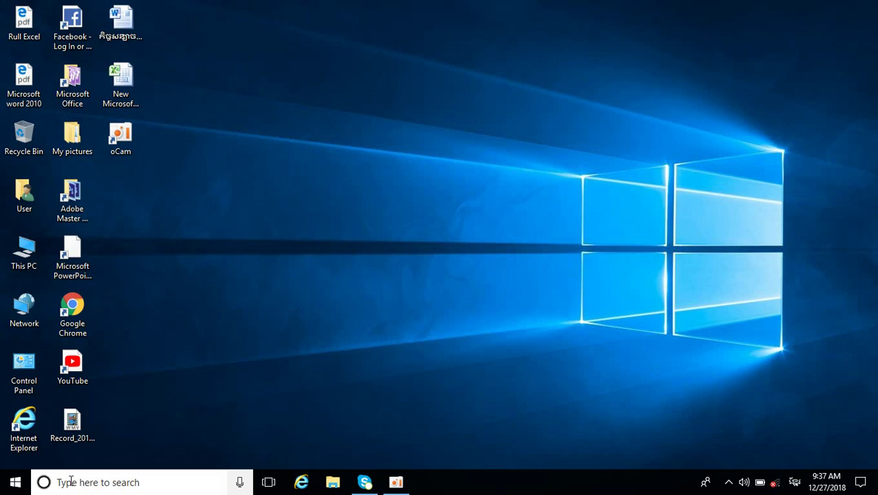
Step: Open the Count If and Sum If lesson workbook from the Documents folder in Excel
left_click(332, 484)
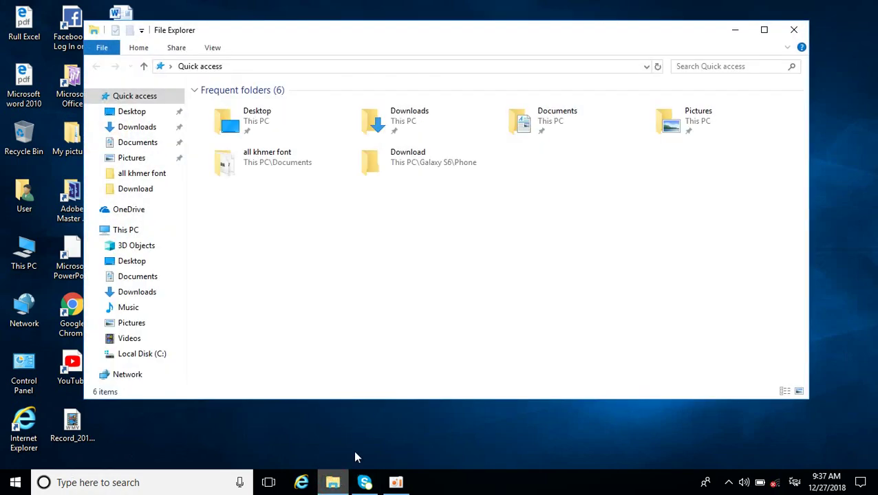
double_click(517, 125)
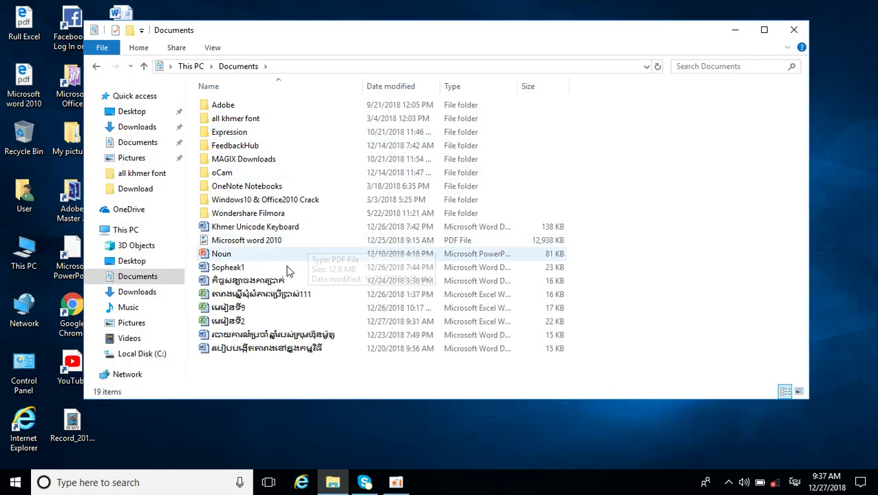
double_click(251, 324)
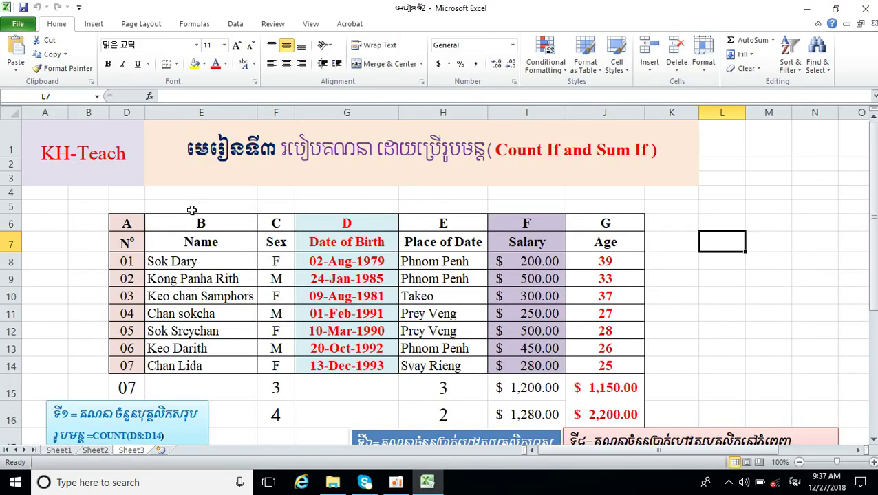
left_click(188, 149)
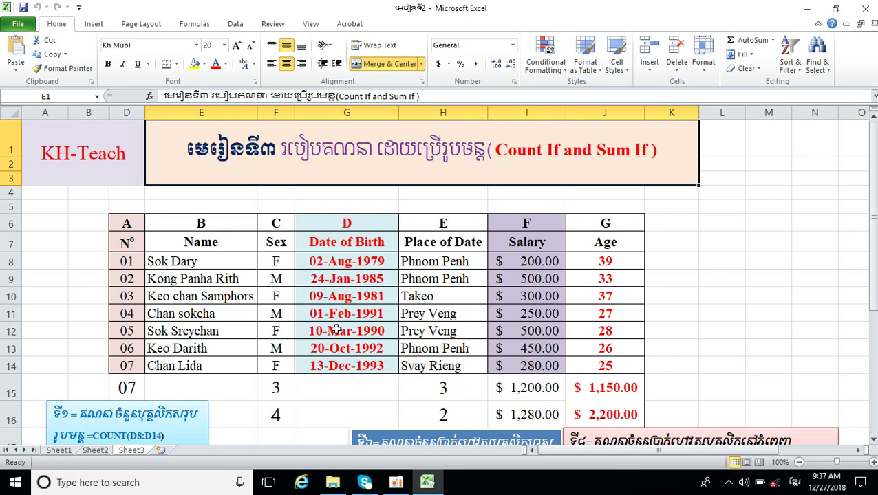
scroll(415, 272, "down", 2)
scroll(415, 272, "up", 2)
left_click_drag(131, 237, 646, 354)
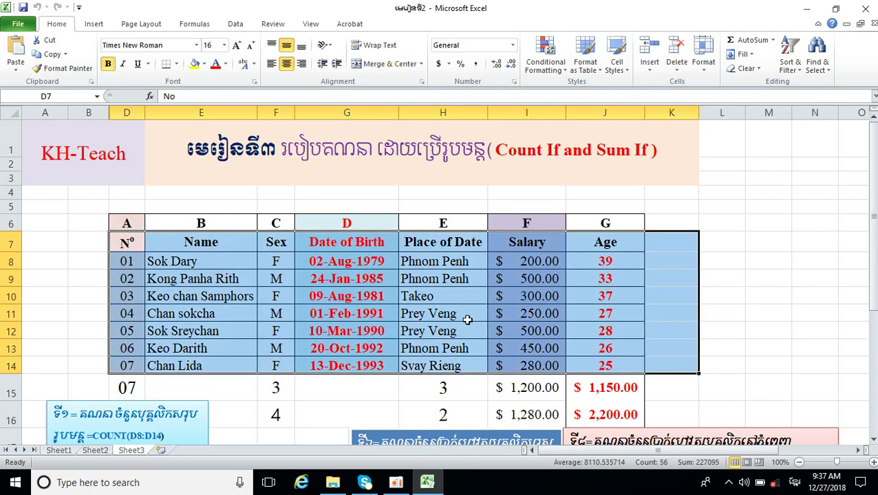
scroll(467, 320, "down", 1)
left_click(227, 320)
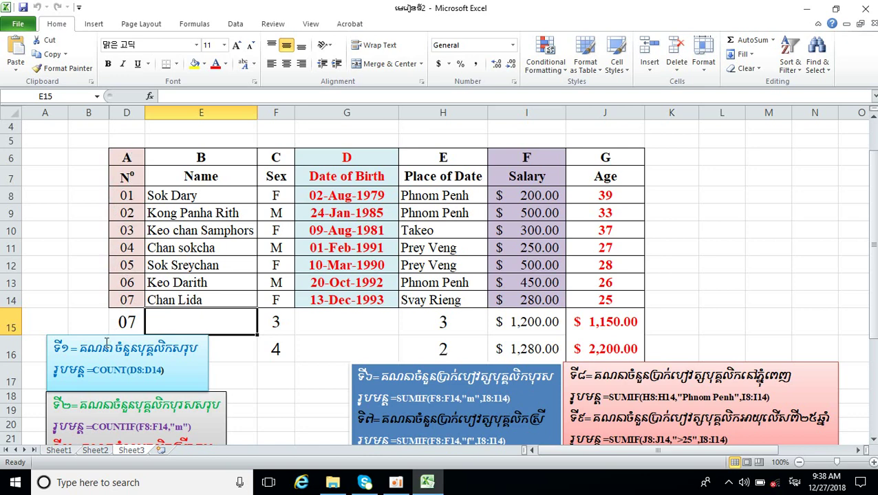
Step: Delete the =COUNT(D8:D14) formula from cell D15
left_click(127, 325)
double_click(127, 325)
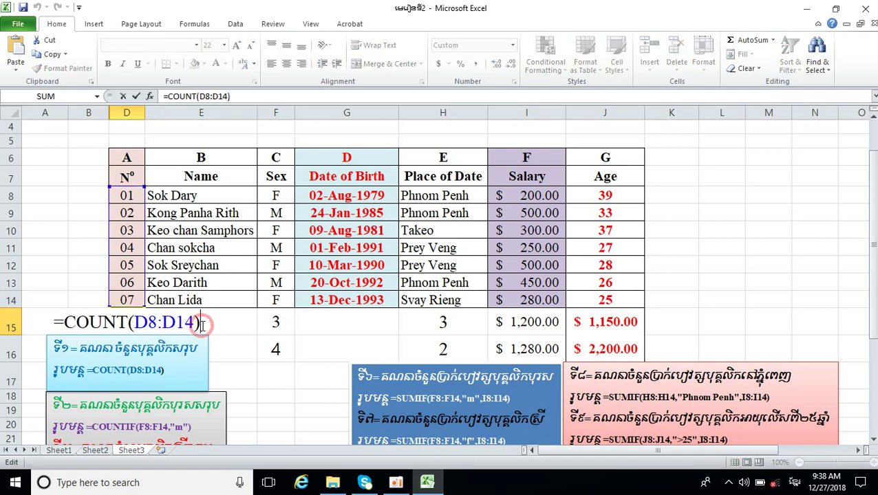
key("BackSpace")
key("BackSpace")
key("BackSpace")
key("BackSpace")
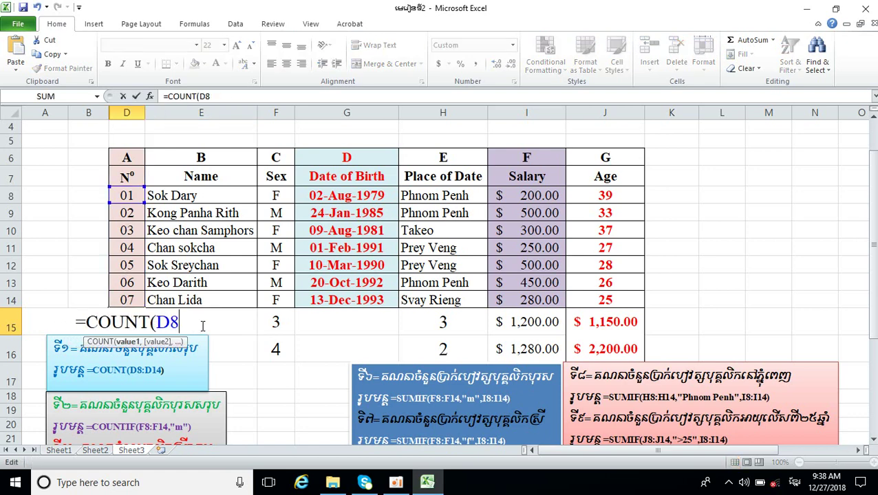
key("BackSpace")
key("BackSpace")
key("BackSpace")
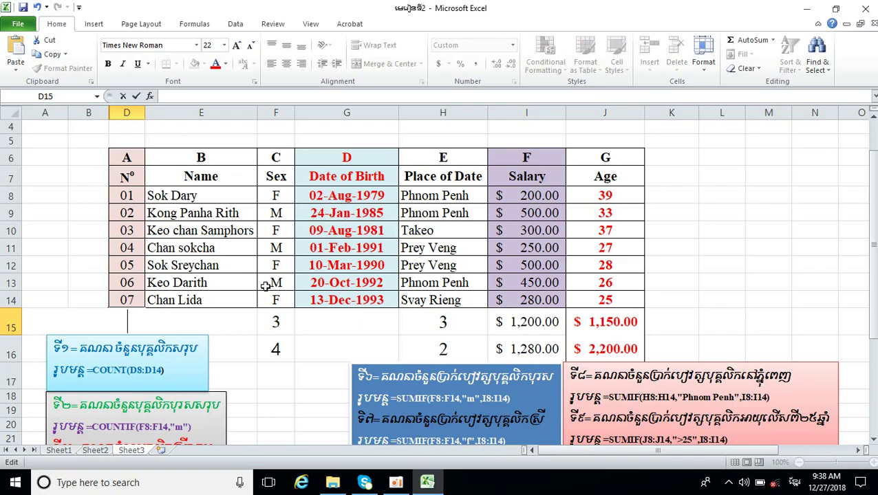
left_click(247, 320)
scroll(238, 345, "down", 4)
scroll(222, 378, "up", 2)
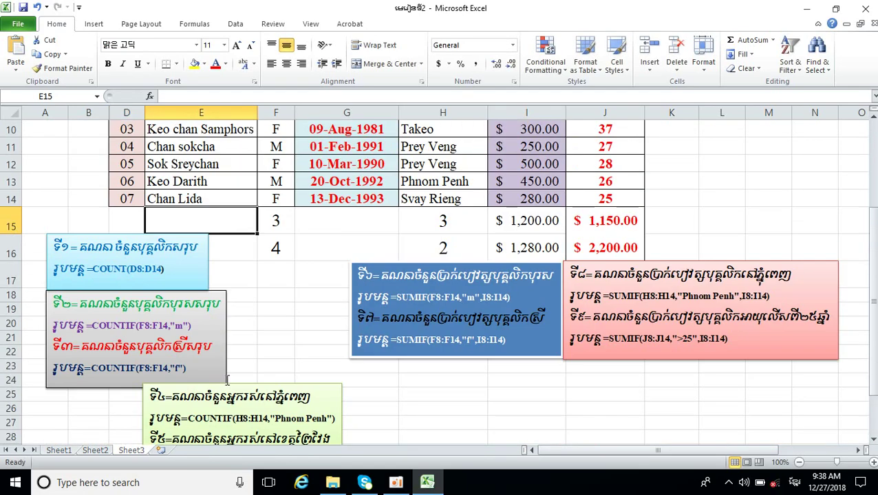
scroll(241, 425, "down", 3)
scroll(248, 427, "up", 2)
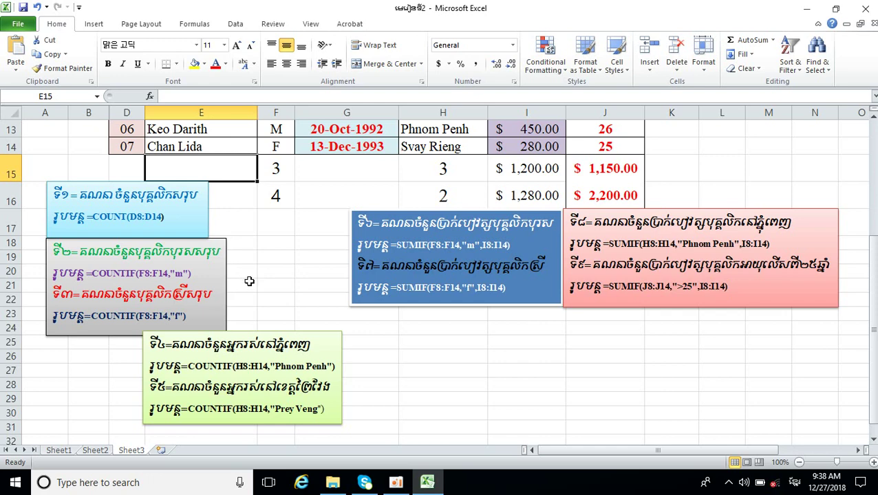
scroll(249, 281, "up", 1)
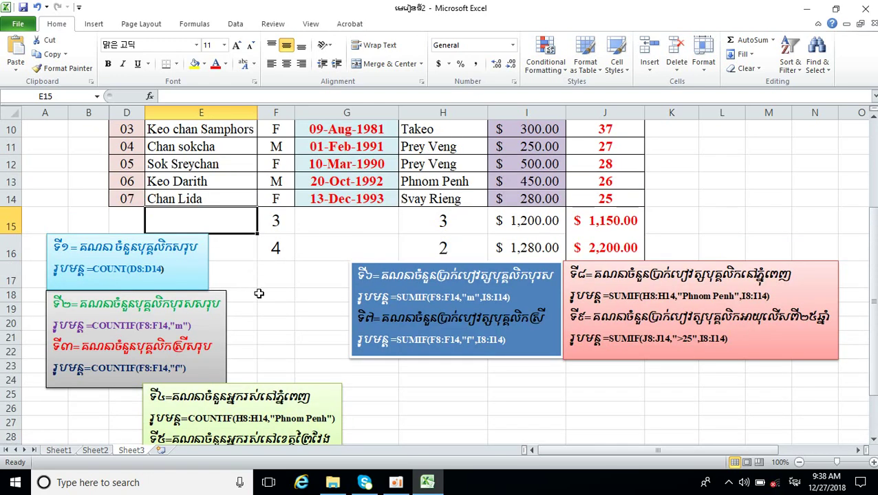
Step: Reselect the empty D15 and switch keyboard input back to English
left_click(188, 216)
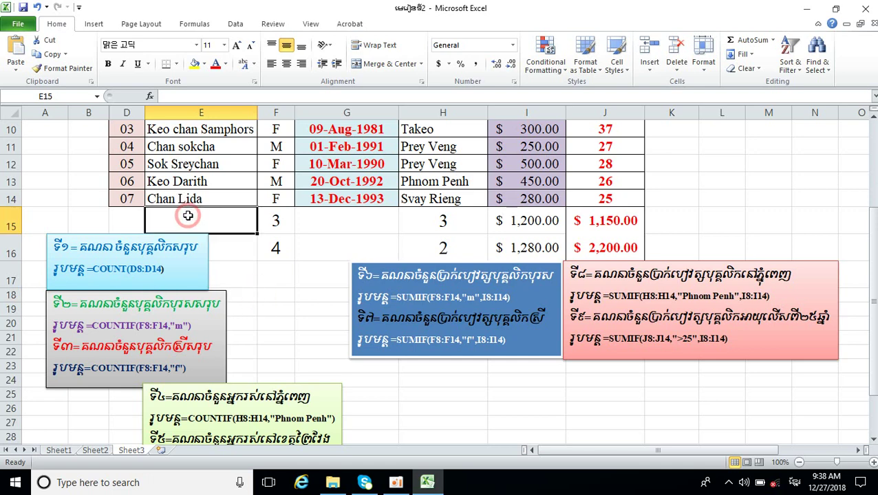
left_click(118, 222)
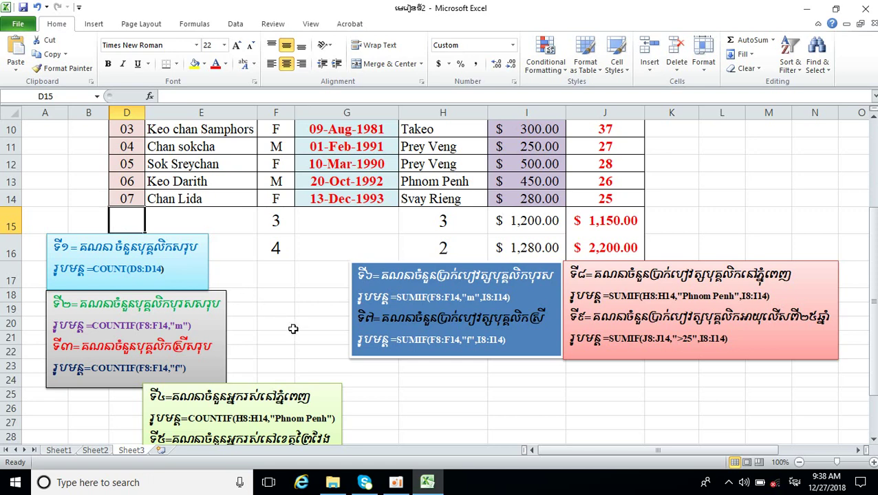
key("super+space")
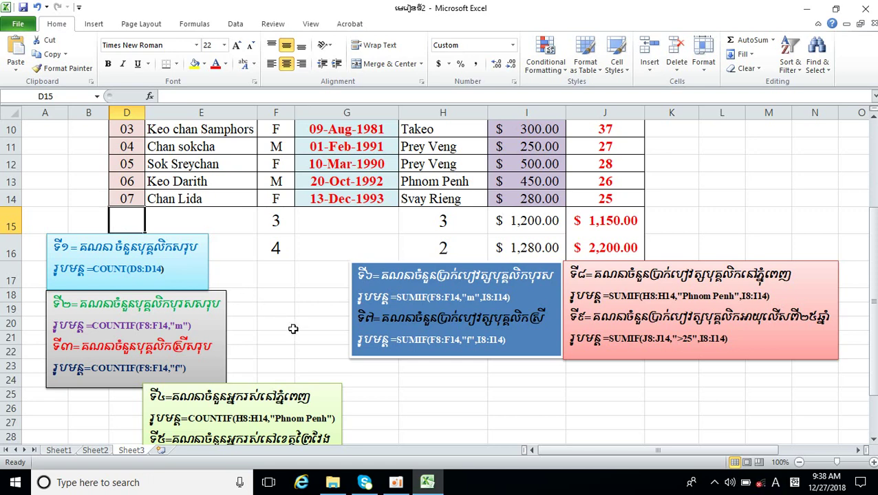
key("super+space")
scroll(275, 289, "up", 2)
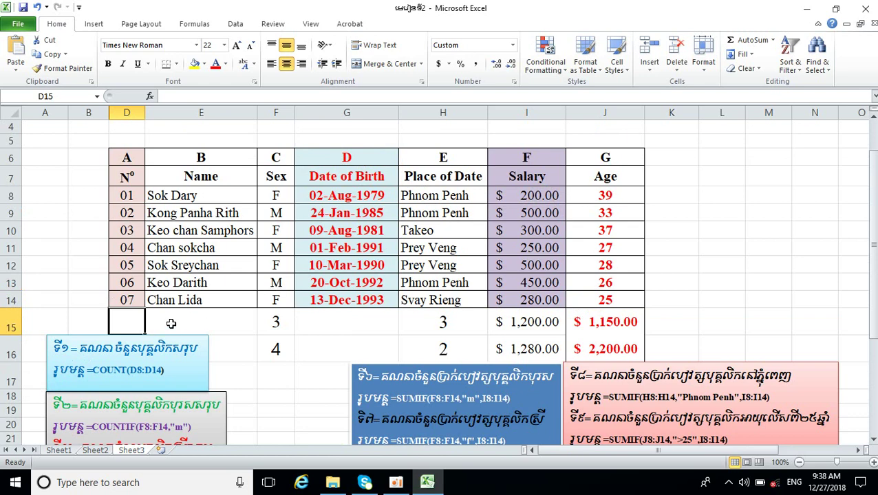
Step: Enter =COUNT(D8:D14) in D15 so it shows the headcount 07
type("=")
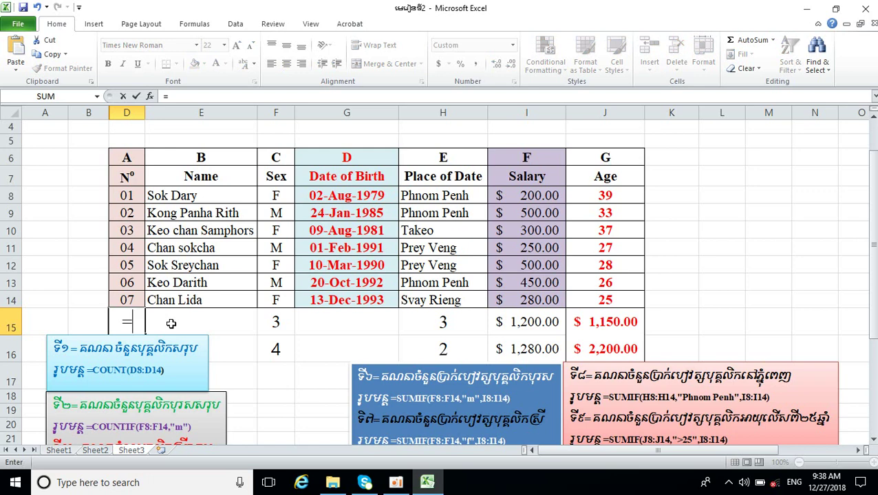
type("cou")
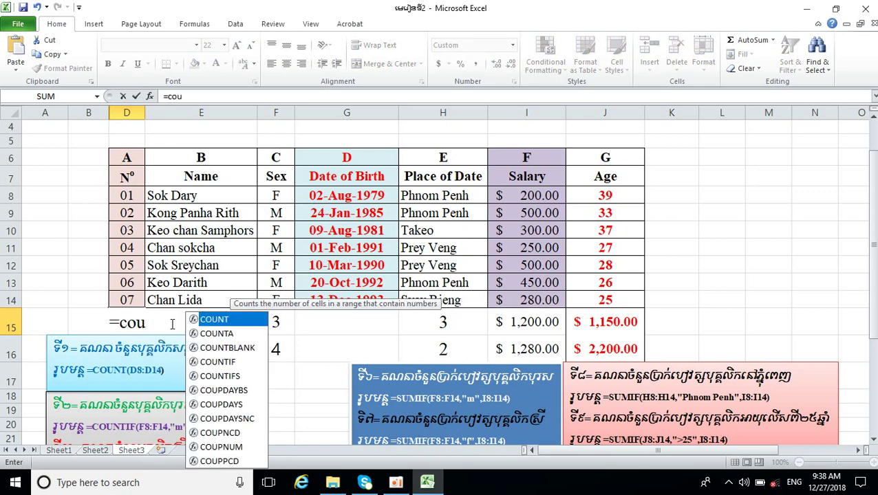
type("nt")
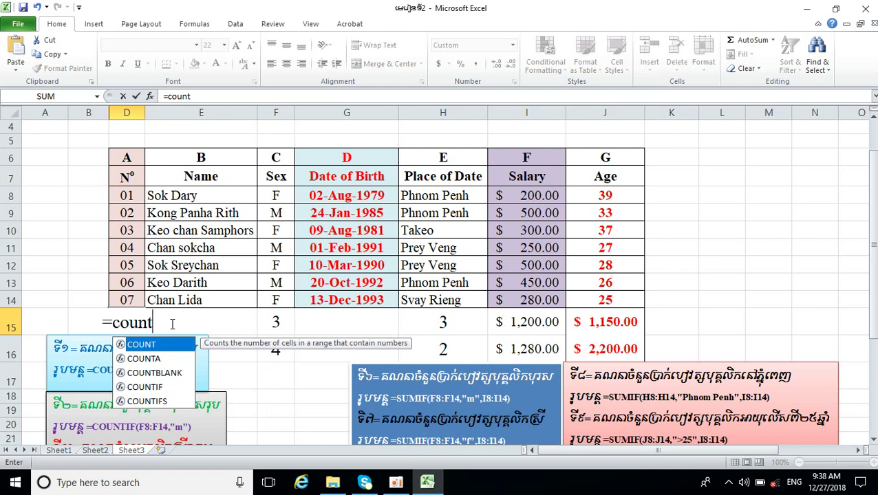
type("(")
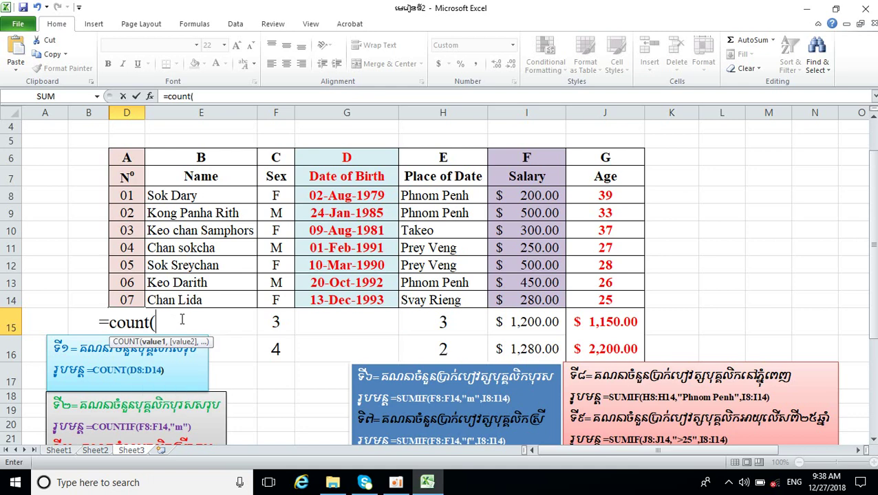
left_click(127, 196)
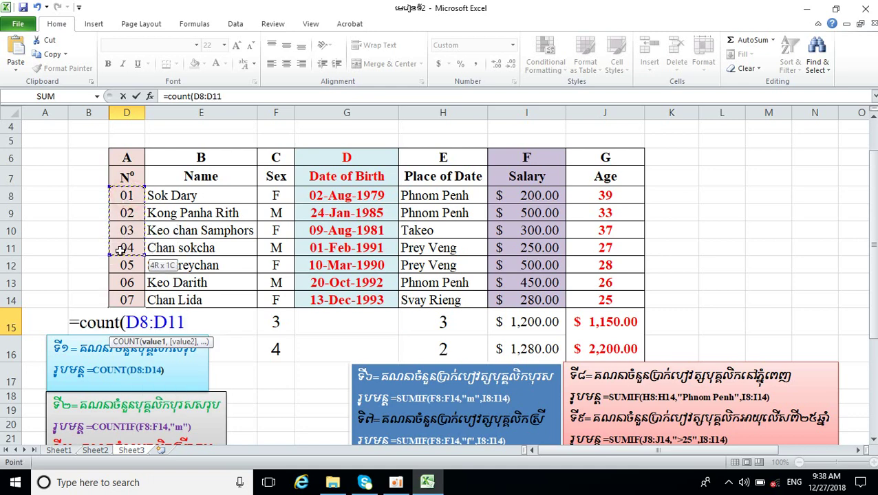
left_click_drag(127, 195, 127, 300)
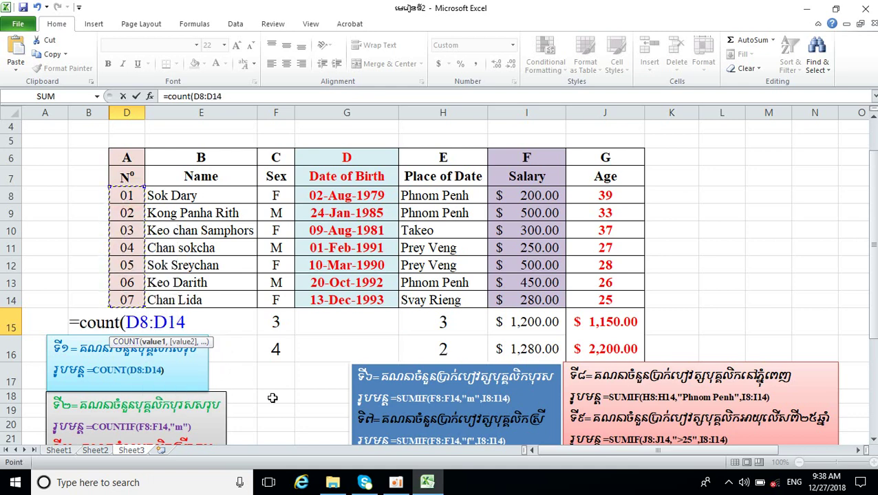
type(")")
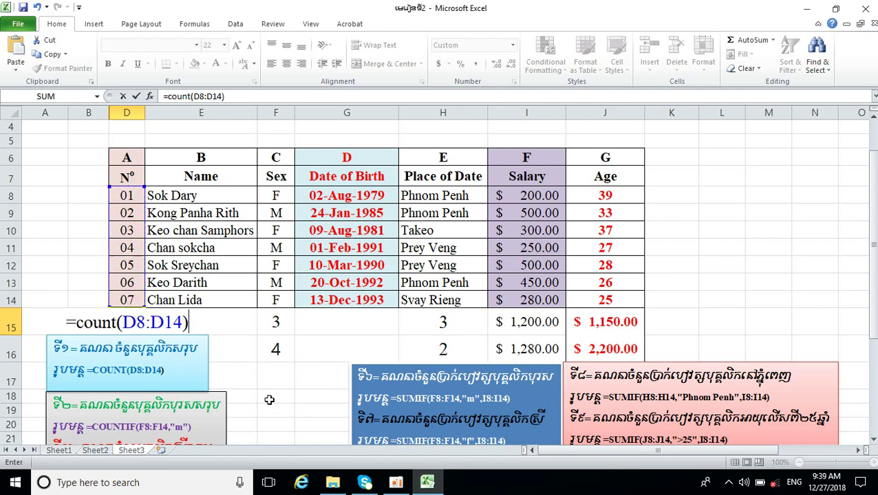
key("Return")
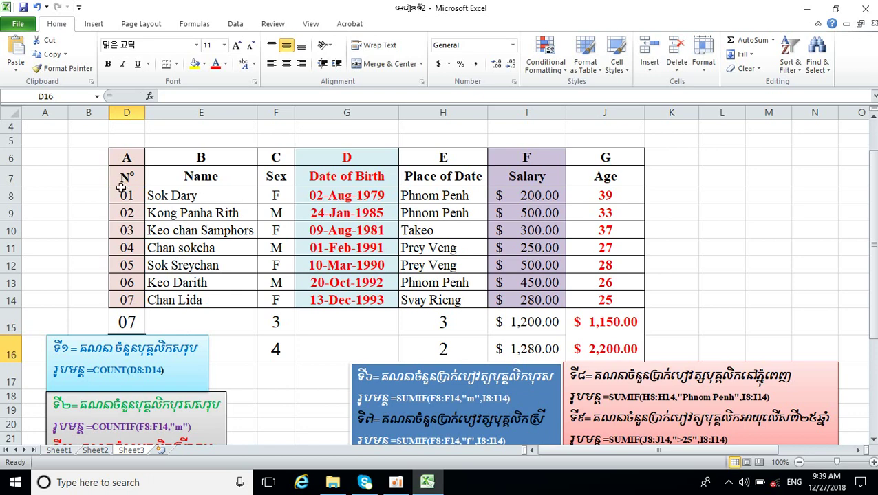
Step: Highlight the COUNT formula line in the blue explanation box
scroll(121, 185, "down", 1)
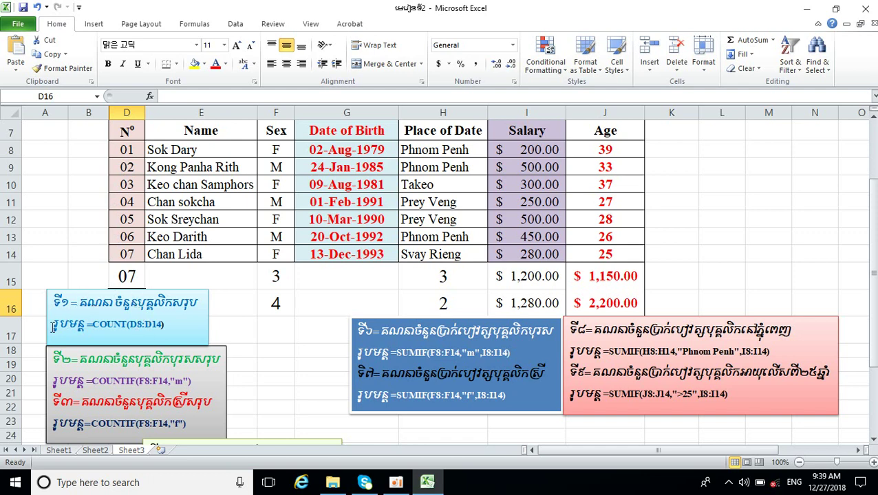
left_click_drag(53, 328, 165, 325)
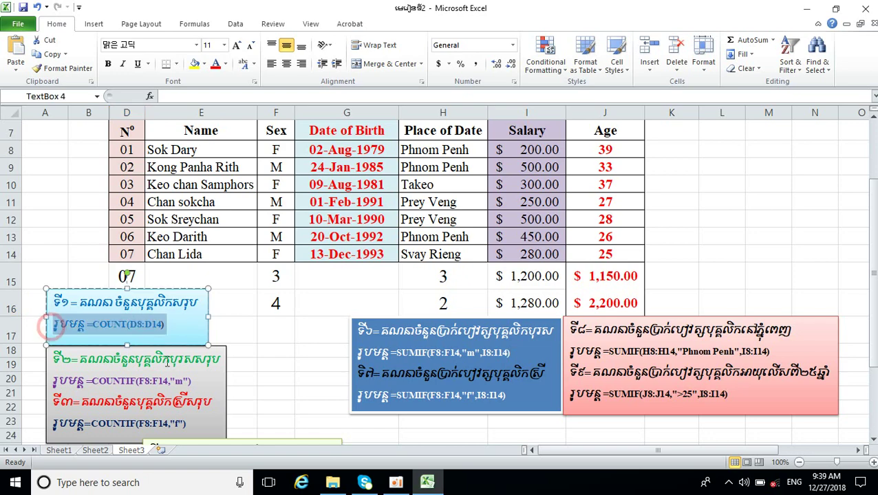
left_click(111, 303)
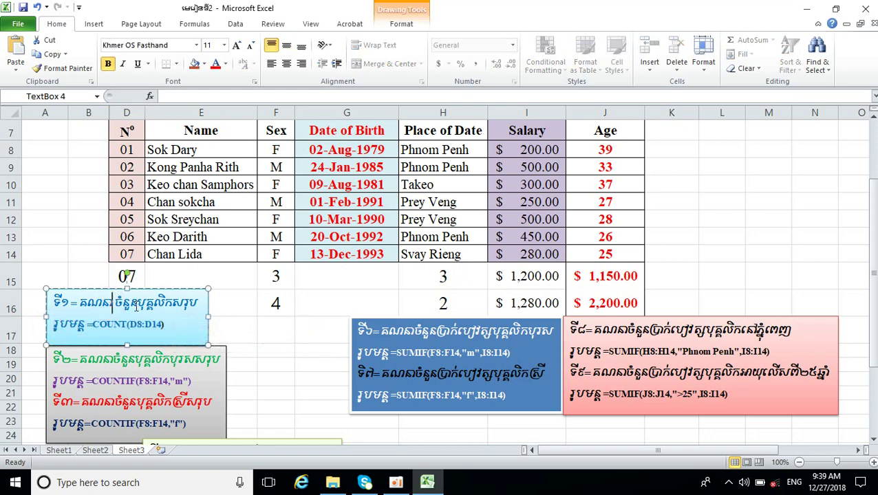
scroll(141, 326, "up", 2)
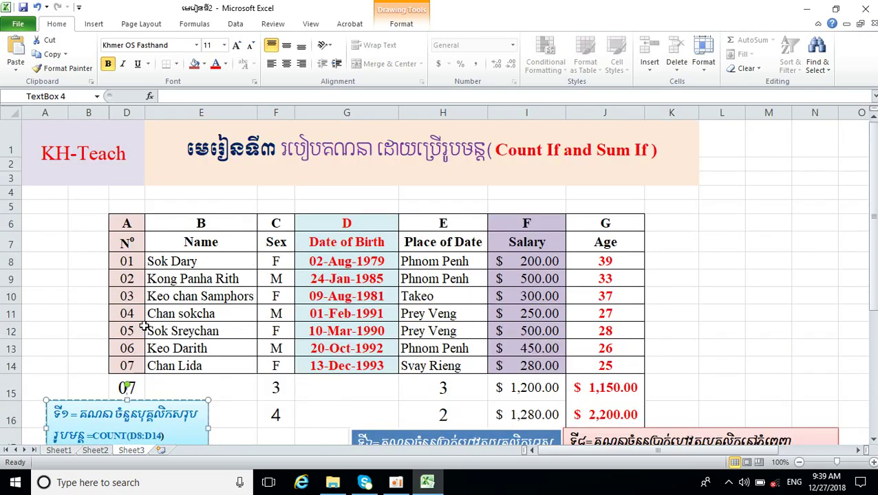
scroll(158, 310, "down", 1)
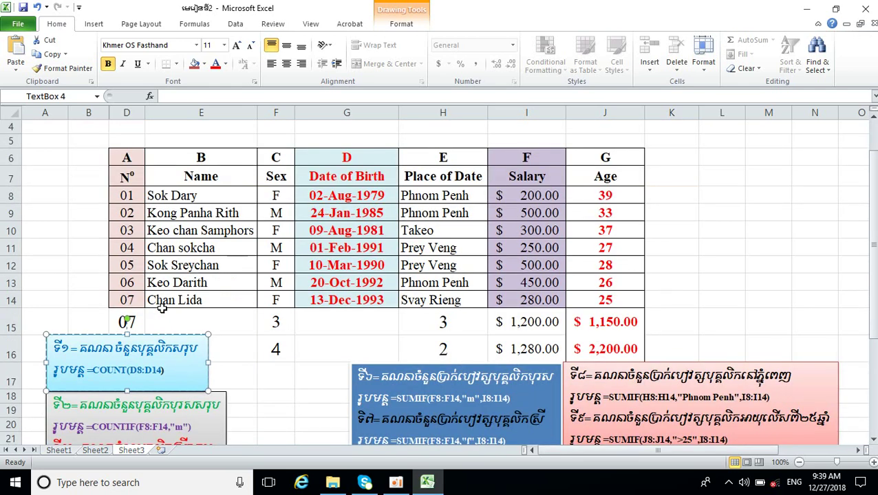
scroll(160, 310, "up", 1)
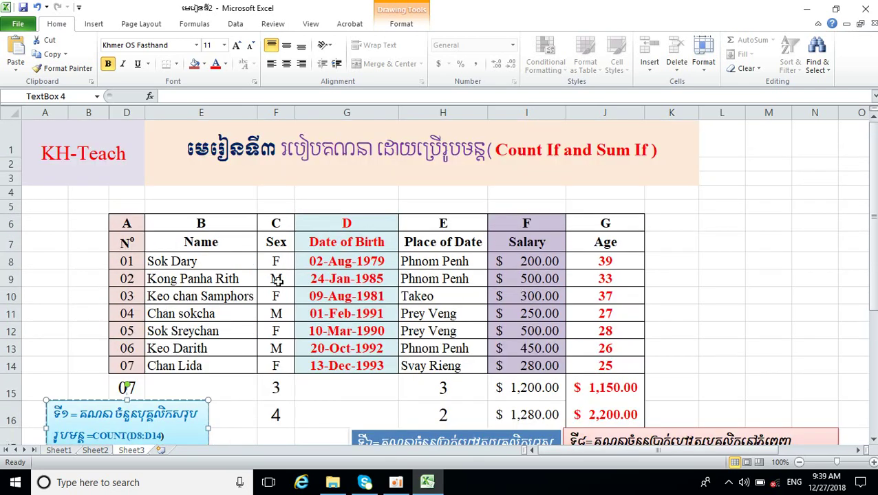
scroll(276, 288, "down", 1)
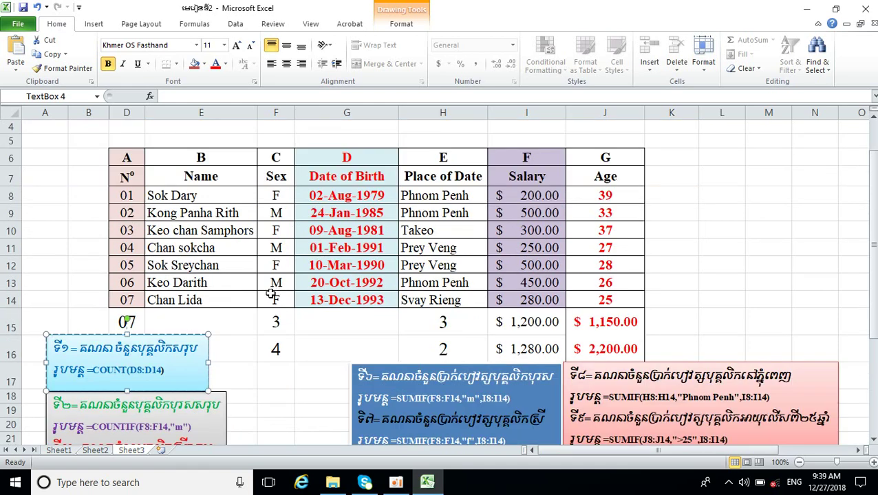
scroll(271, 296, "down", 1)
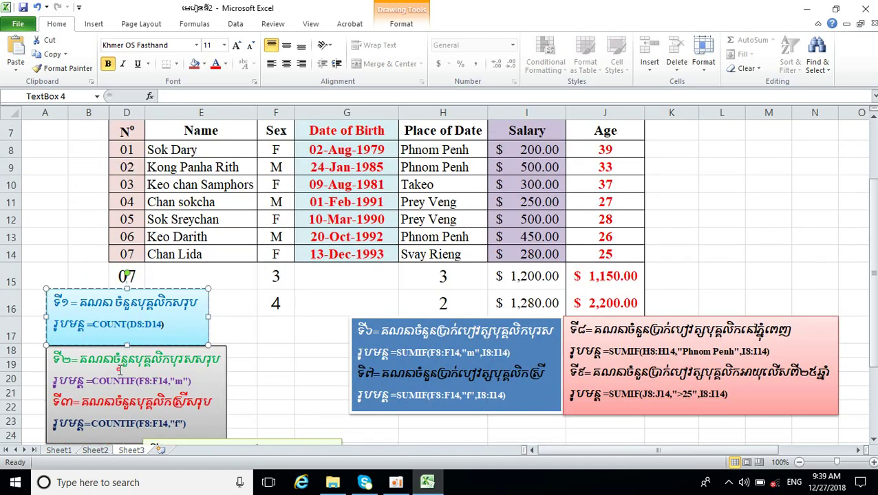
Step: Move the gray COUNTIF box below the blue COUNT box, green box beneath, then deselect
left_click(119, 369)
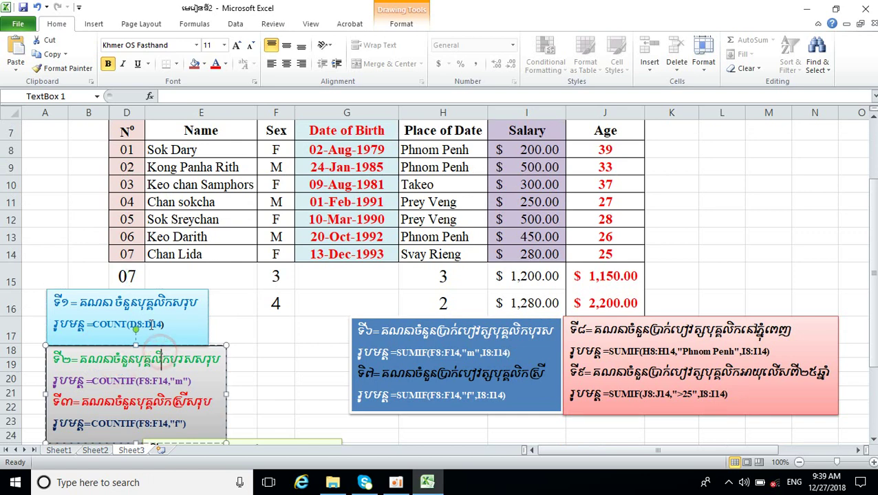
mouse_move(163, 357)
left_mouse_down()
mouse_move(151, 357)
mouse_move(150, 311)
left_mouse_up()
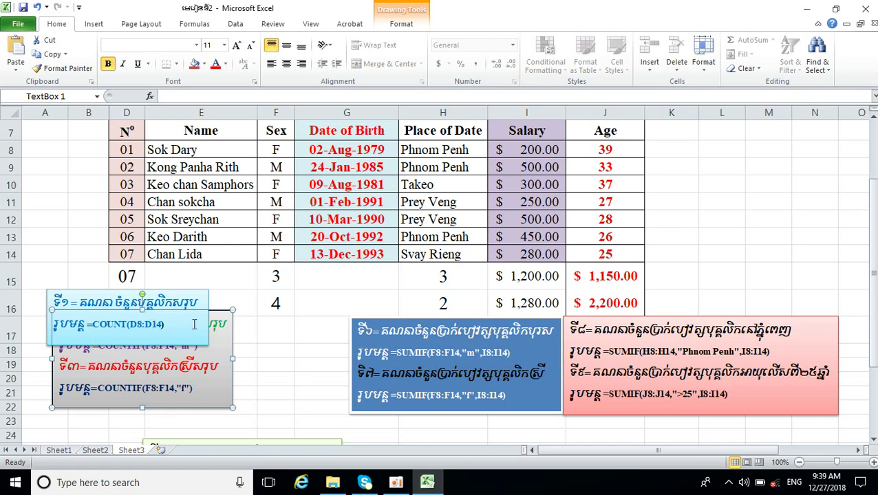
left_click_drag(193, 312, 309, 330)
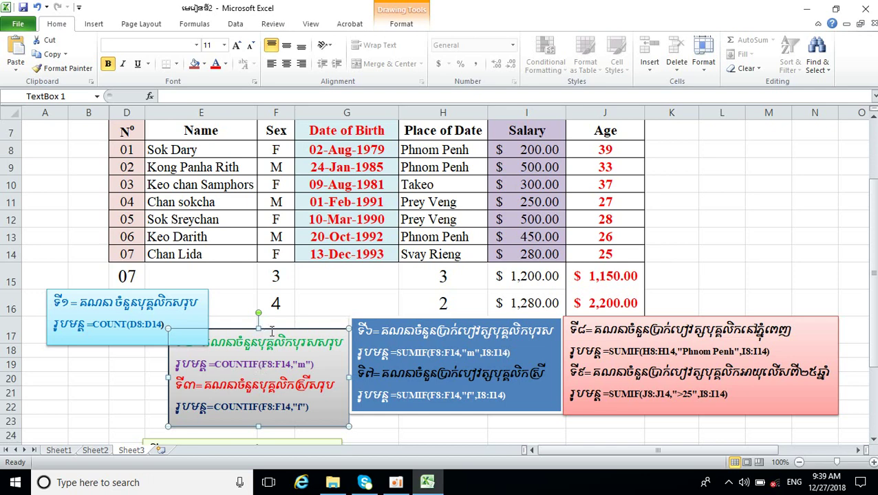
left_click(272, 337)
left_click_drag(255, 343, 344, 343)
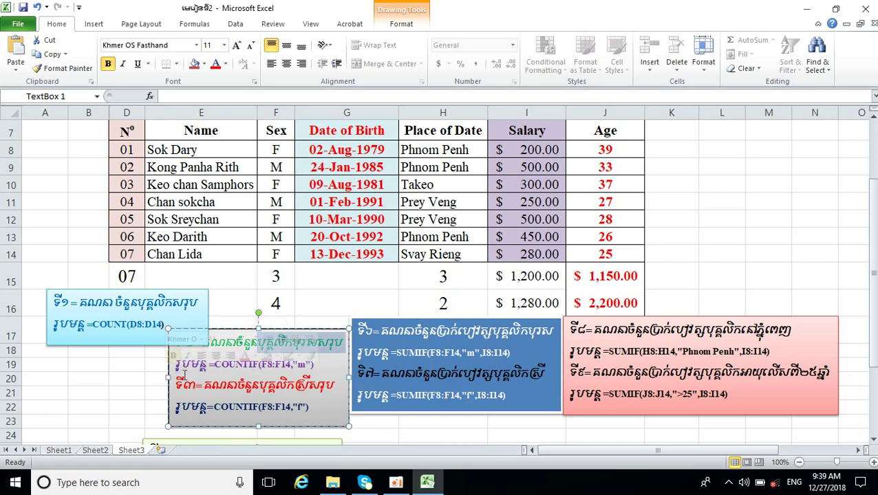
left_click(292, 388)
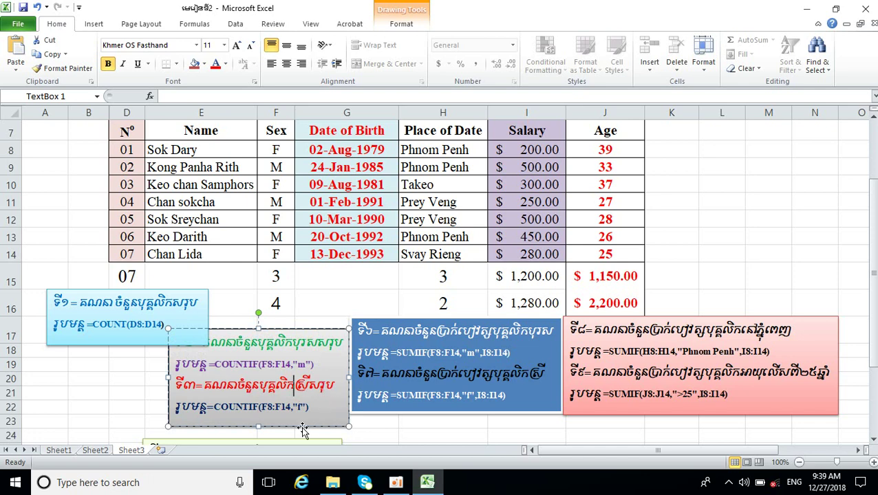
mouse_move(309, 440)
left_mouse_down()
mouse_move(176, 331)
mouse_move(180, 299)
left_mouse_up()
left_click(305, 255)
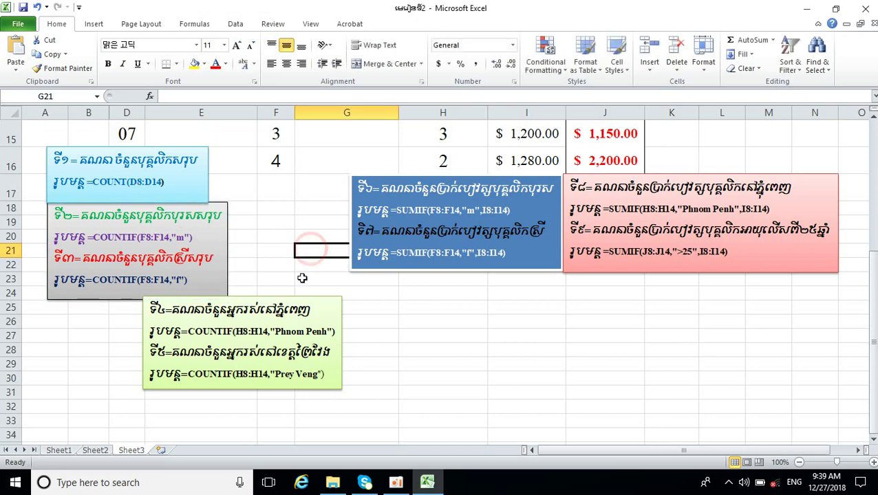
scroll(357, 385, "up", 1)
scroll(355, 384, "up", 1)
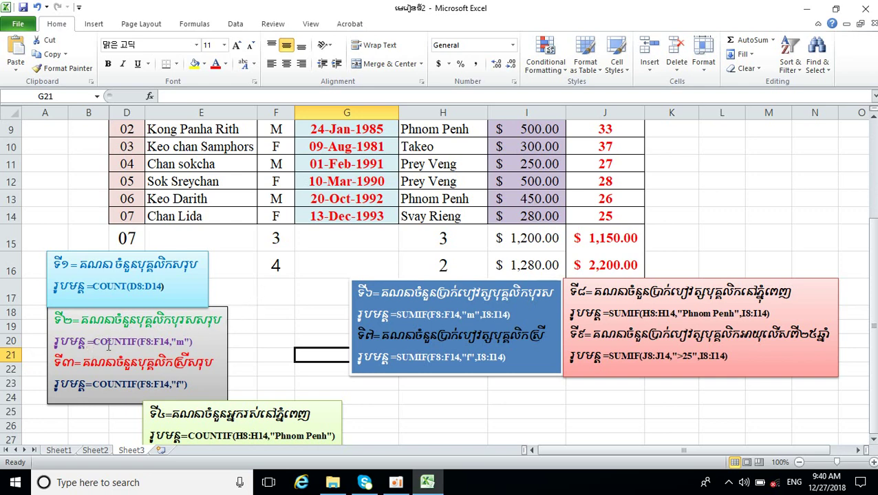
Step: Highlight the male COUNTIF example, then clear the existing formula from F15
left_click_drag(53, 342, 198, 347)
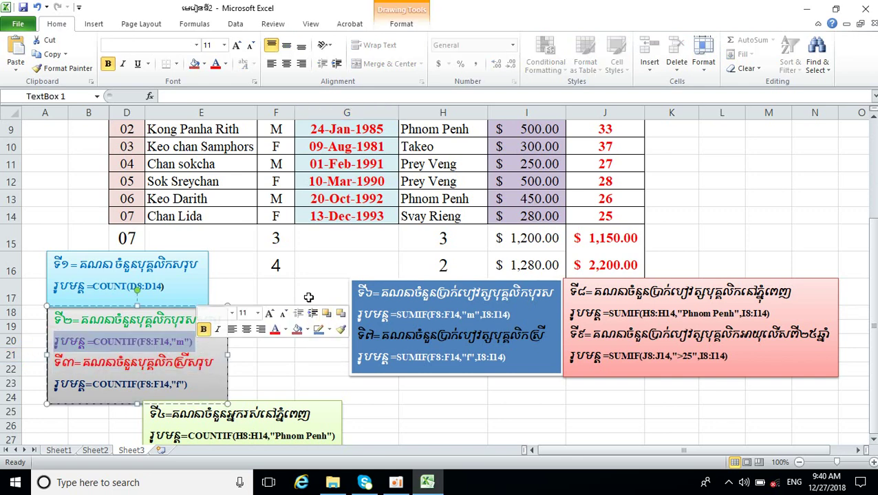
double_click(285, 238)
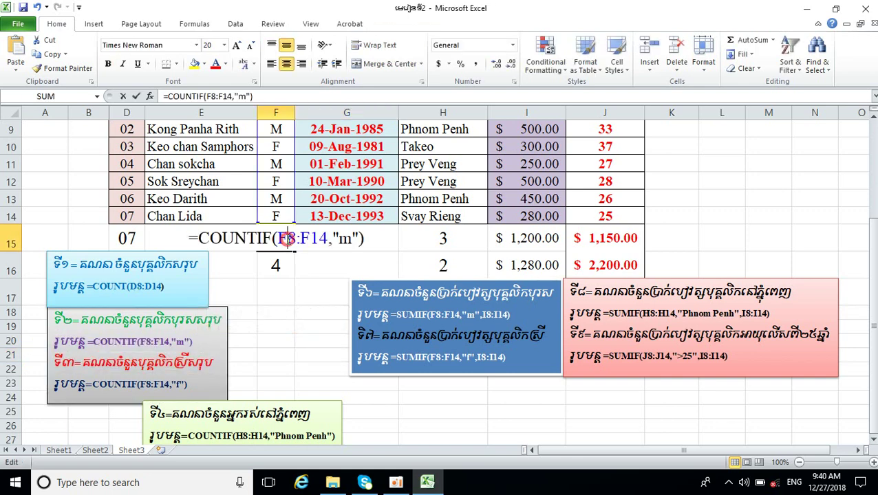
left_click(375, 240)
key("BackSpace")
key("BackSpace")
key("BackSpace")
key("BackSpace")
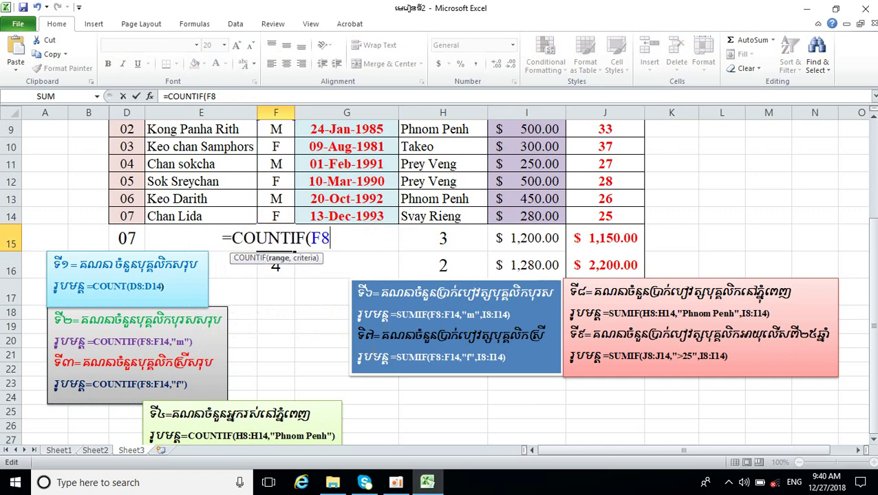
key("BackSpace")
key("BackSpace")
key("BackSpace")
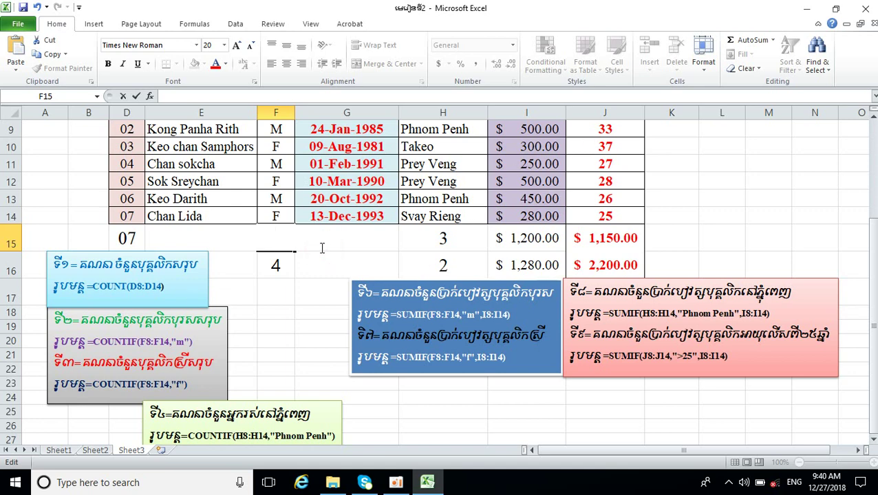
left_click(320, 269)
left_click(279, 237)
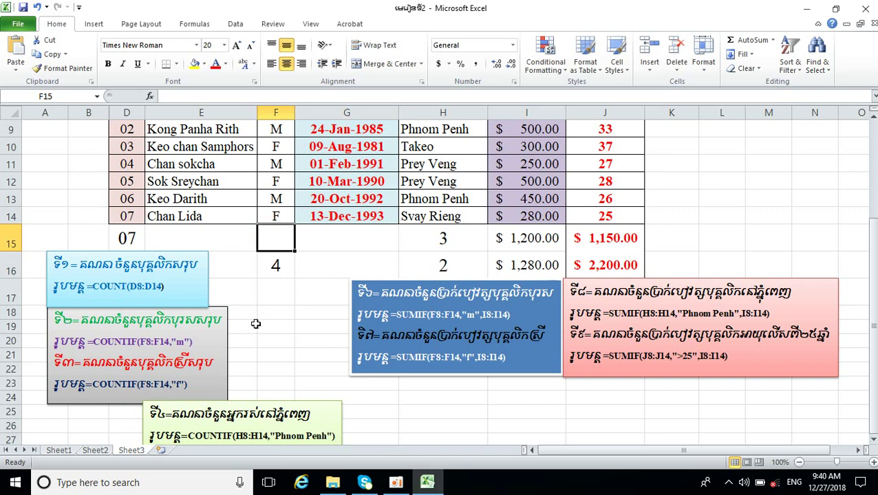
Step: Enter =COUNTIF(F8:F14,"m") in F15 to count the 3 male staff
type("=")
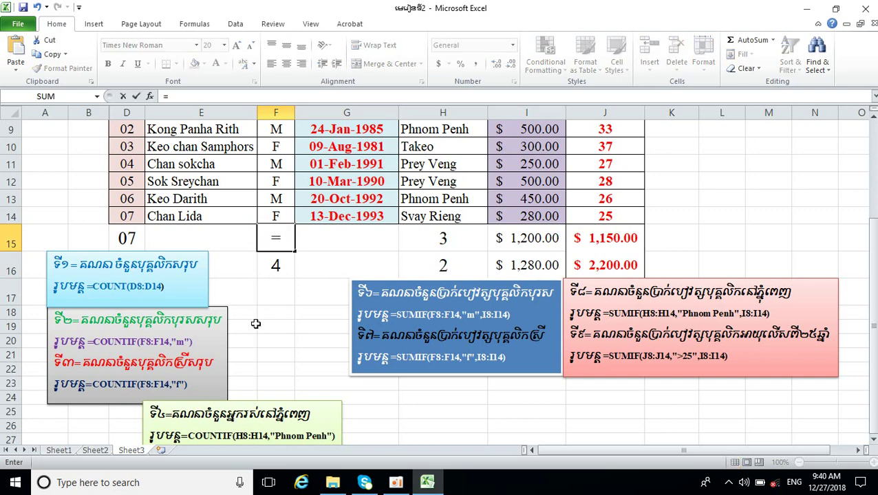
type("cou")
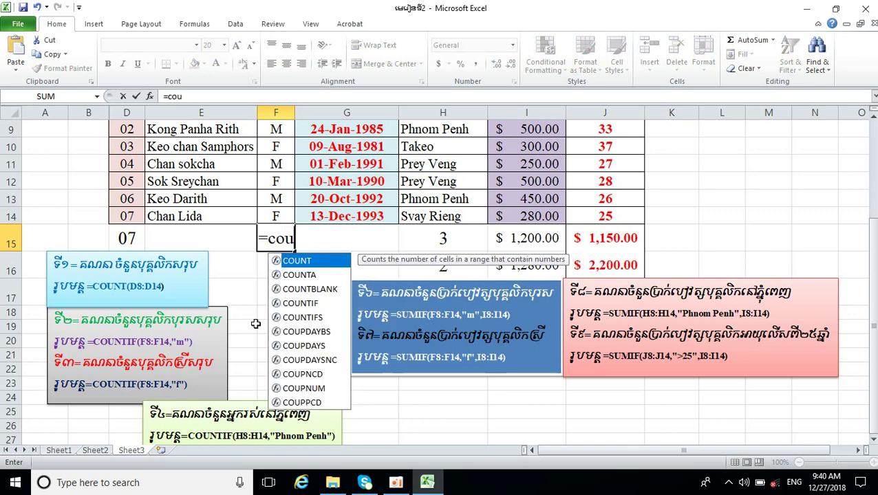
type("n")
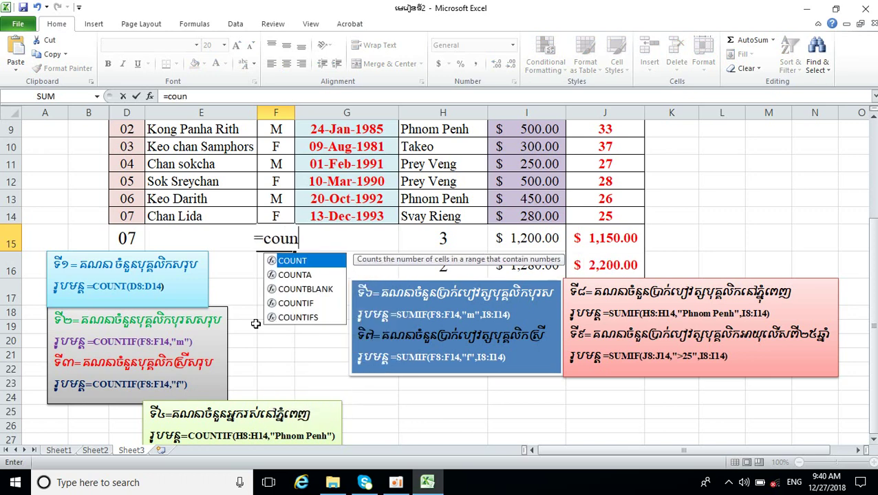
type("t")
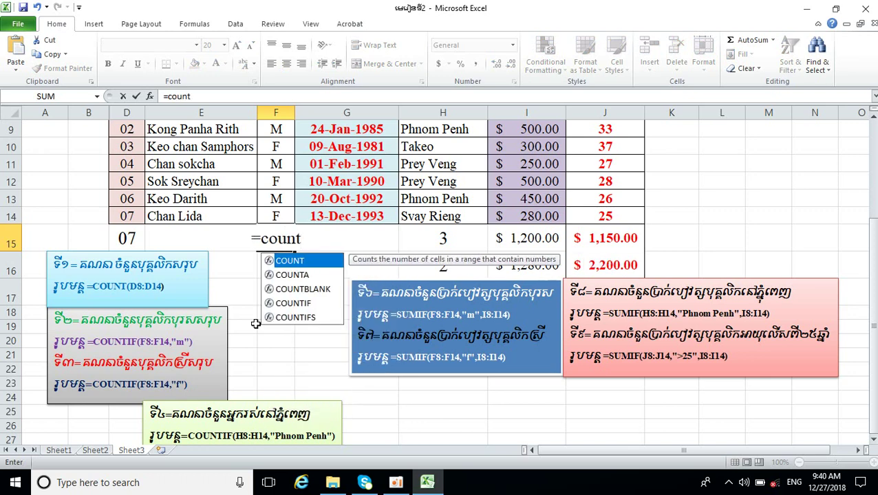
type("if")
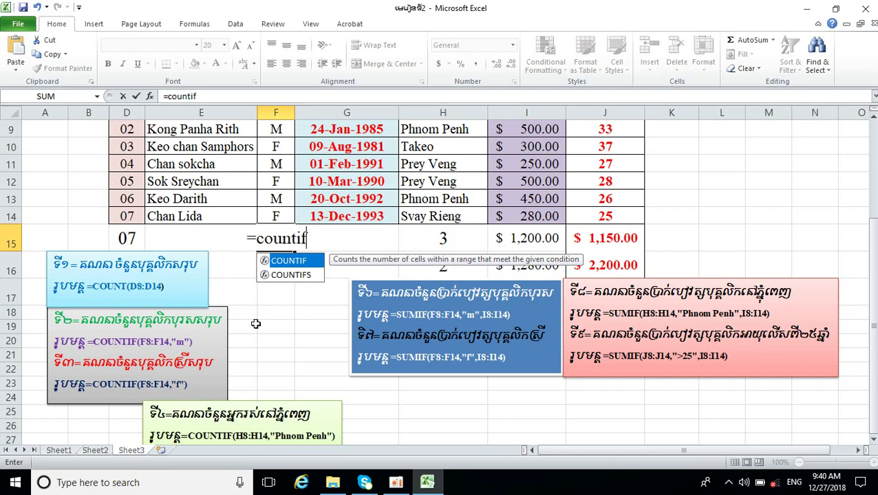
type("(")
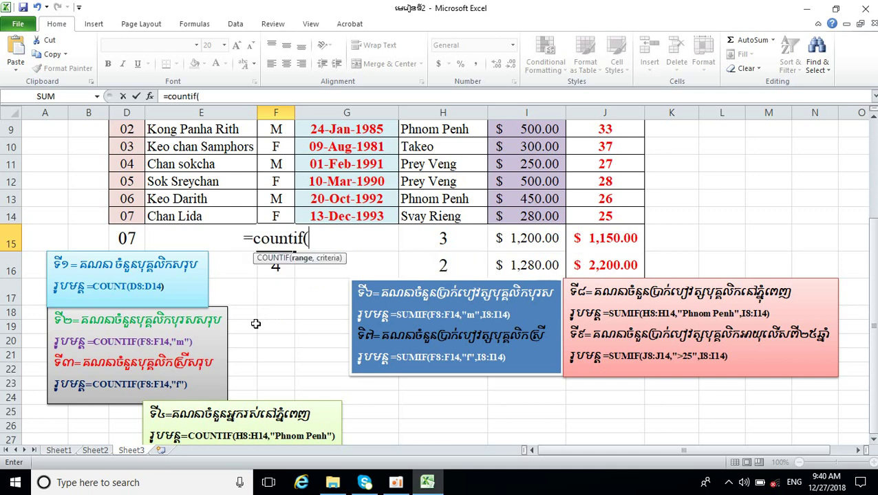
scroll(280, 297, "up", 1)
scroll(280, 297, "up", 1)
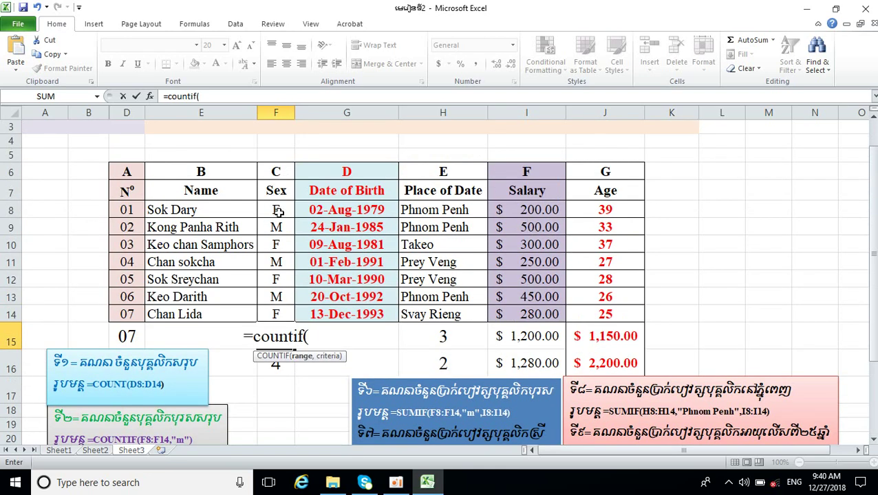
left_click_drag(278, 212, 272, 306)
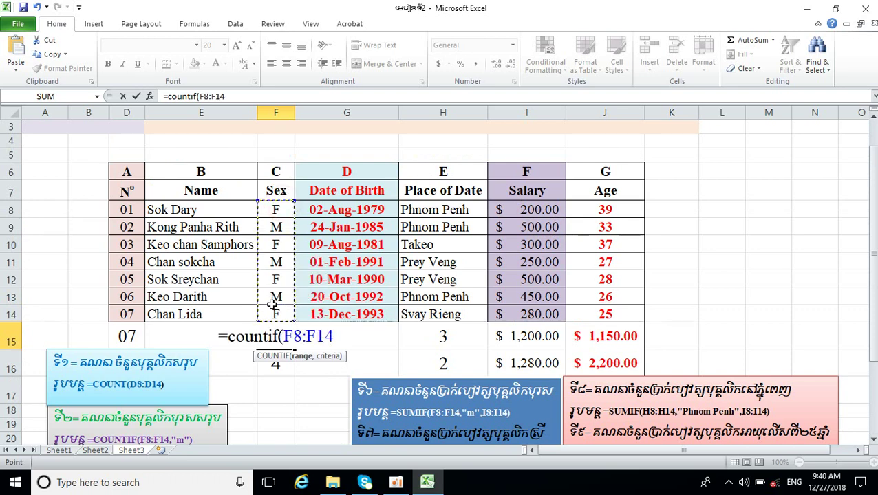
scroll(344, 351, "down", 1)
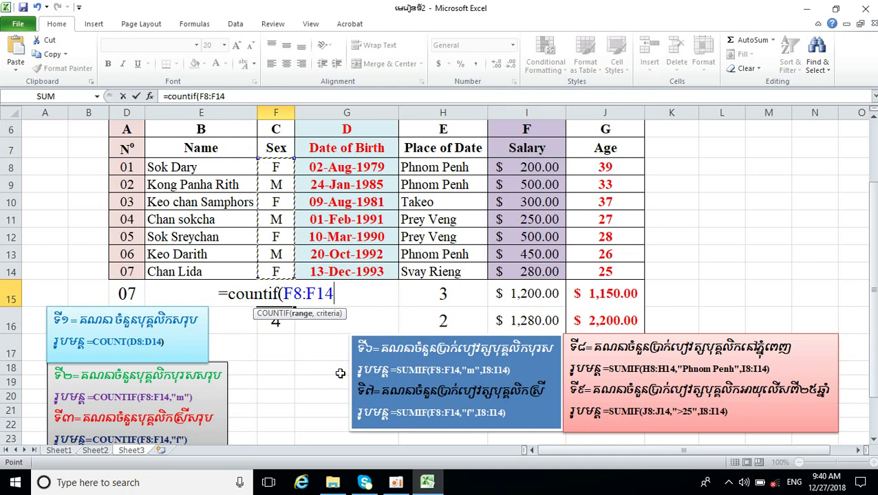
type(",")
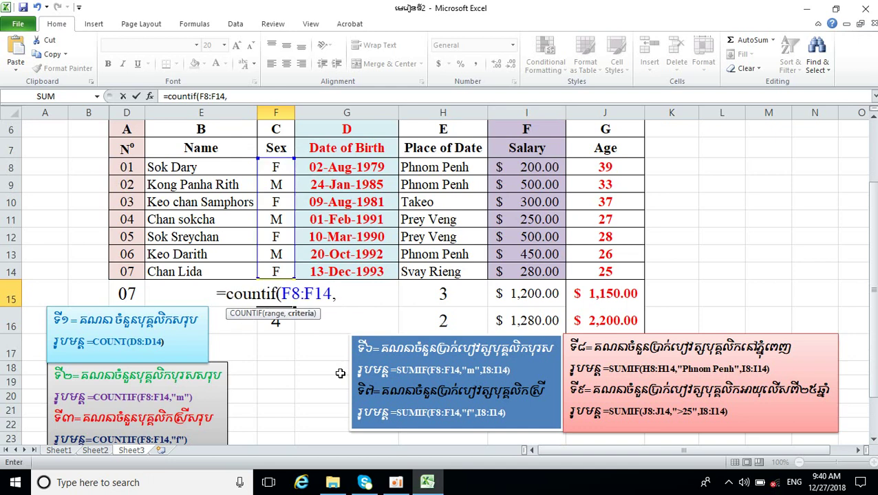
type("\"")
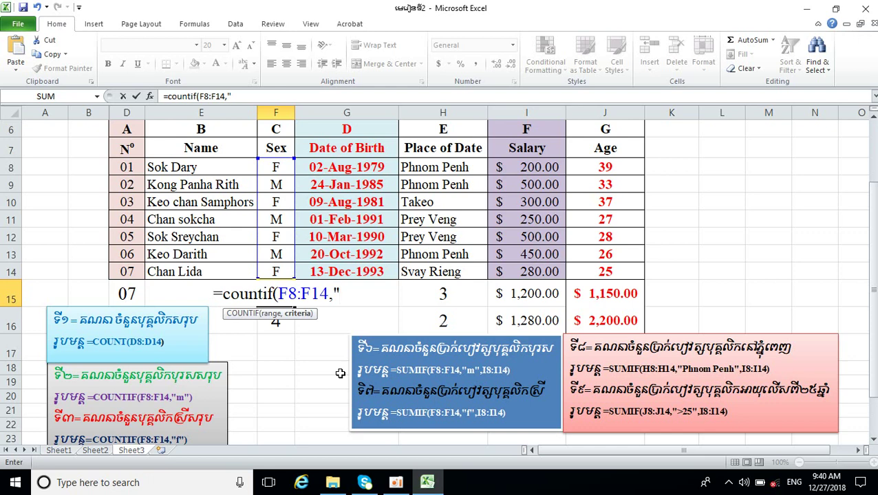
type("m")
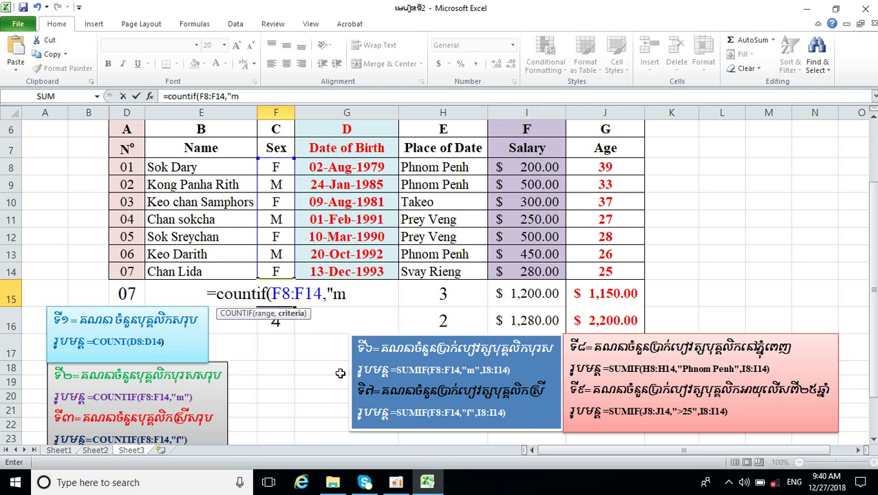
type("\"")
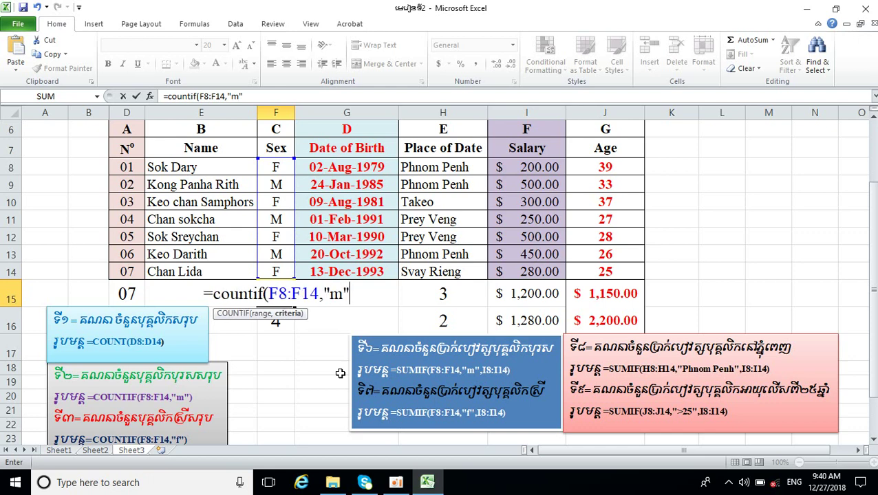
type(")")
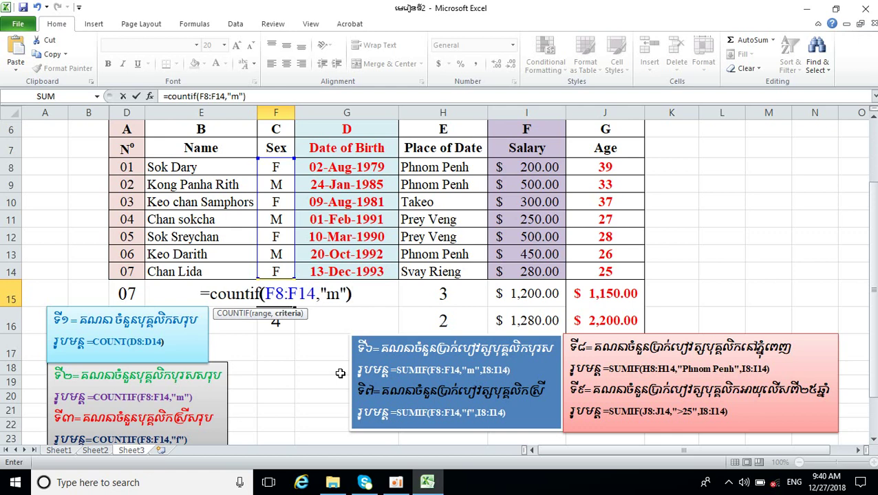
key("Return")
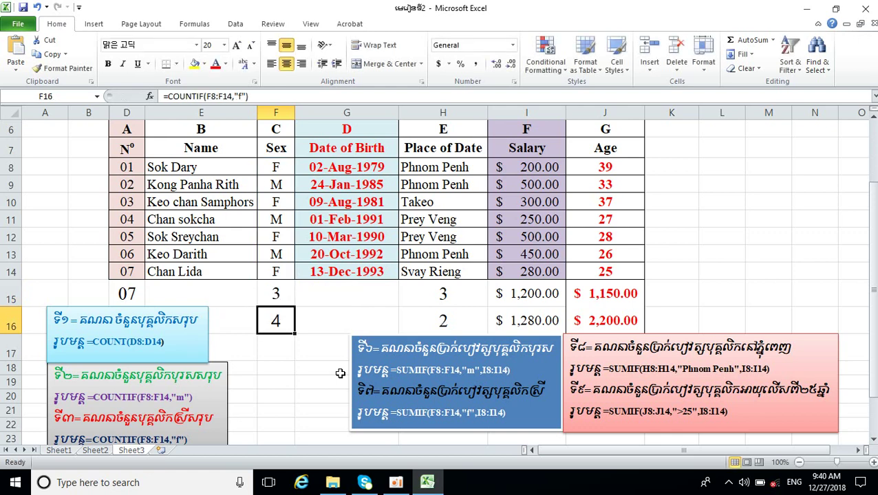
double_click(278, 296)
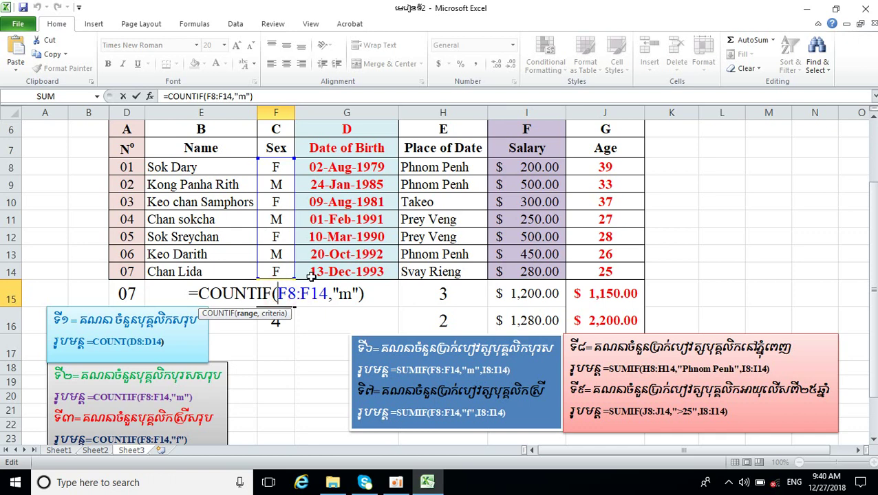
left_click(379, 298)
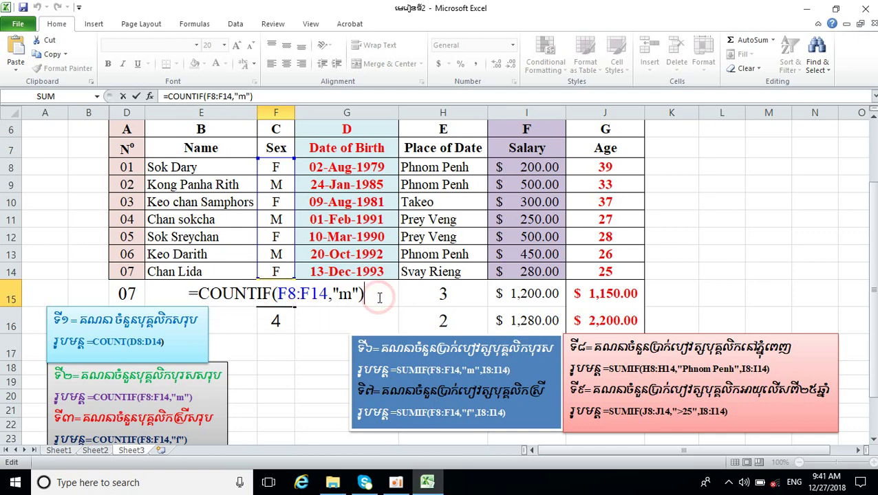
key("Return")
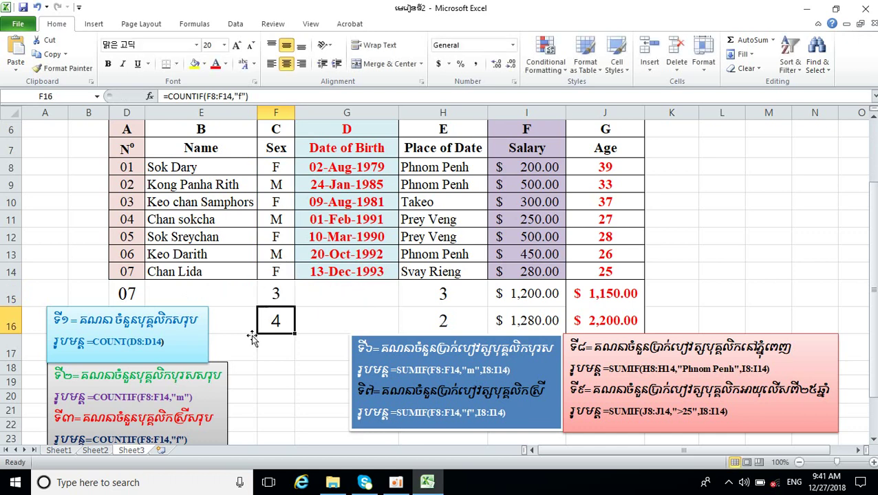
scroll(232, 372, "down", 1)
scroll(241, 348, "down", 1)
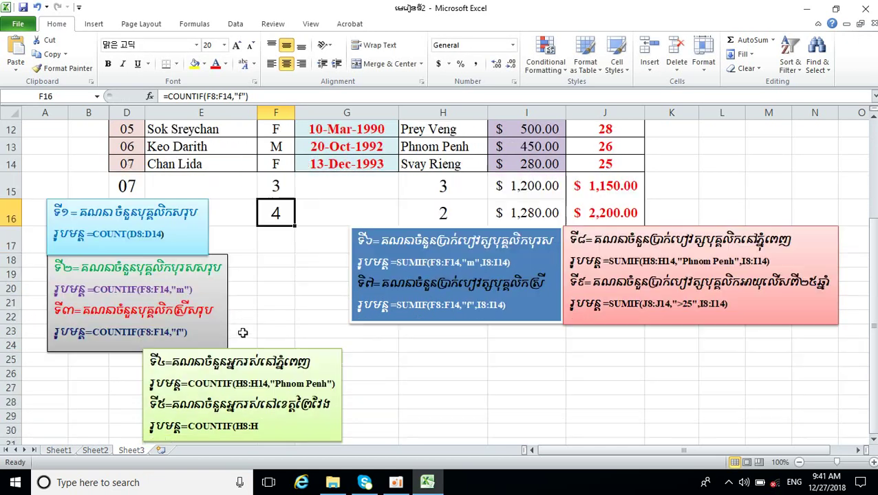
scroll(254, 336, "down", 1)
scroll(258, 337, "up", 1)
scroll(257, 337, "up", 3)
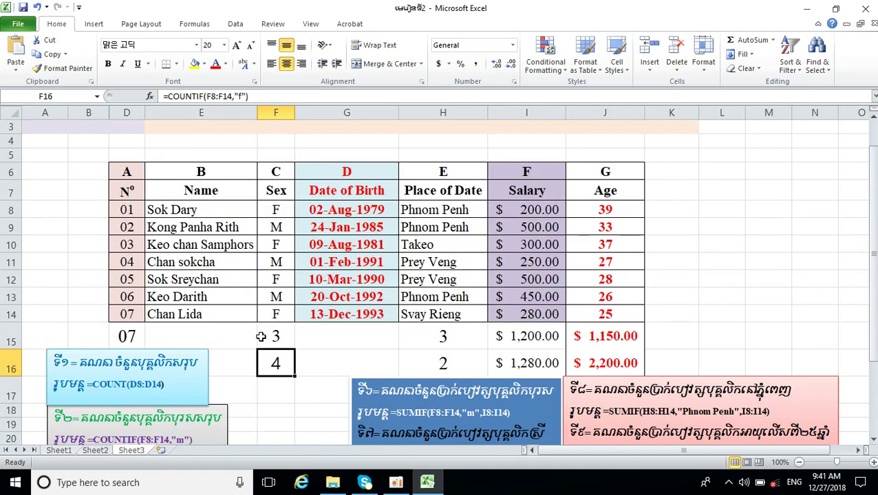
scroll(262, 336, "up", 1)
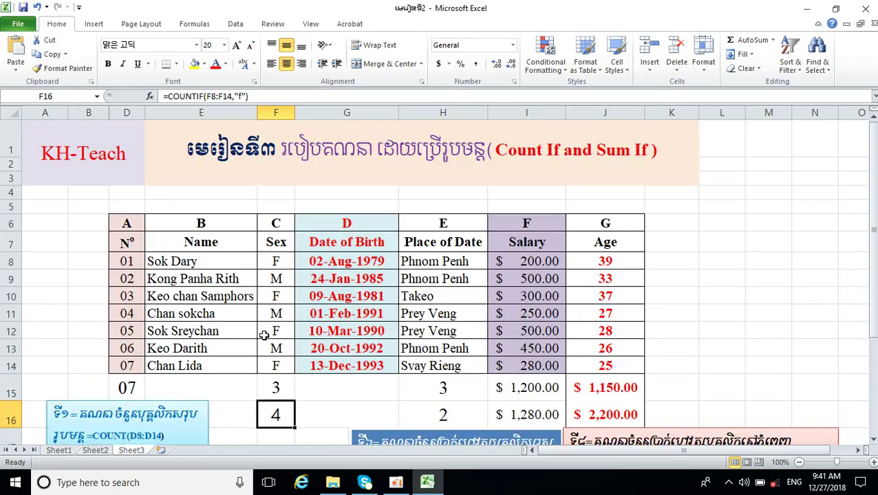
scroll(263, 336, "down", 1)
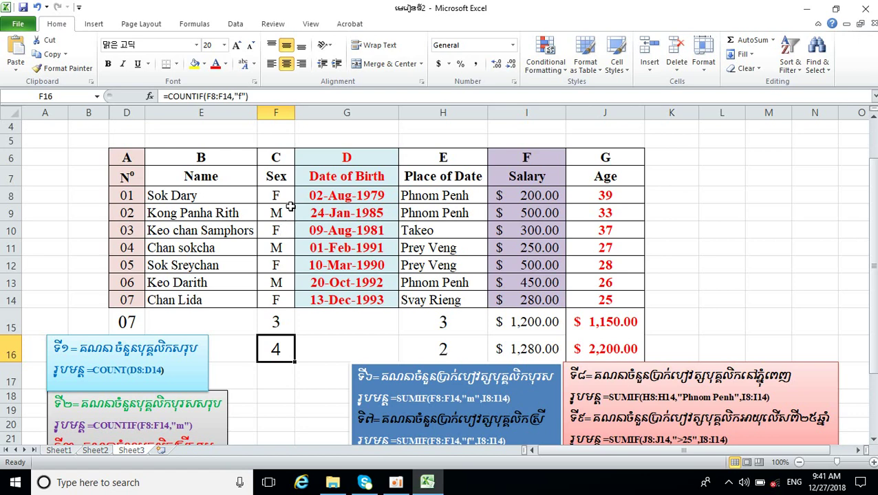
double_click(282, 347)
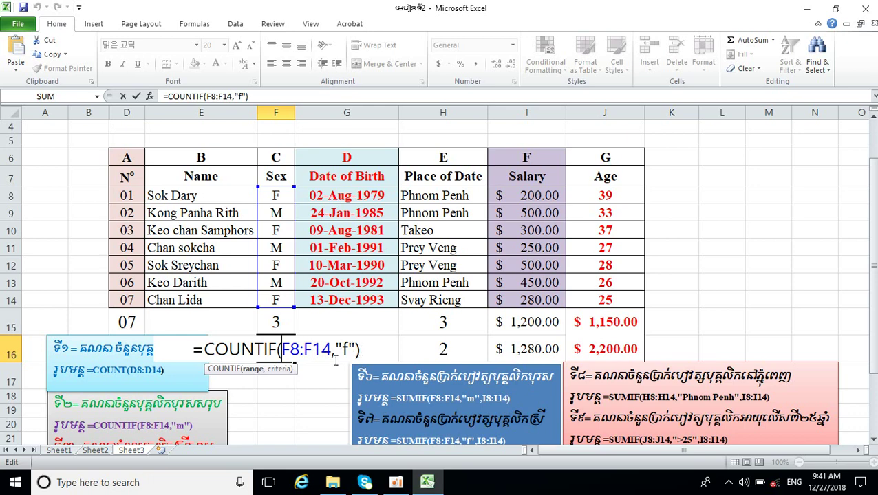
key("Return")
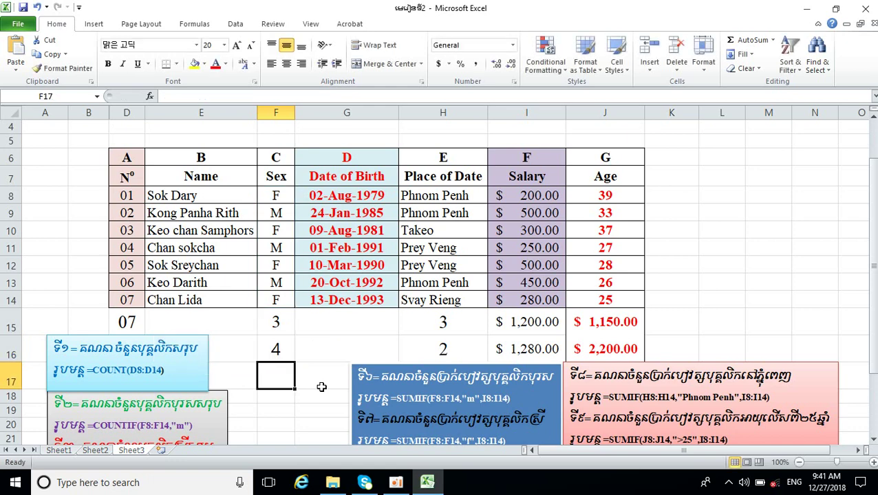
left_click(290, 352)
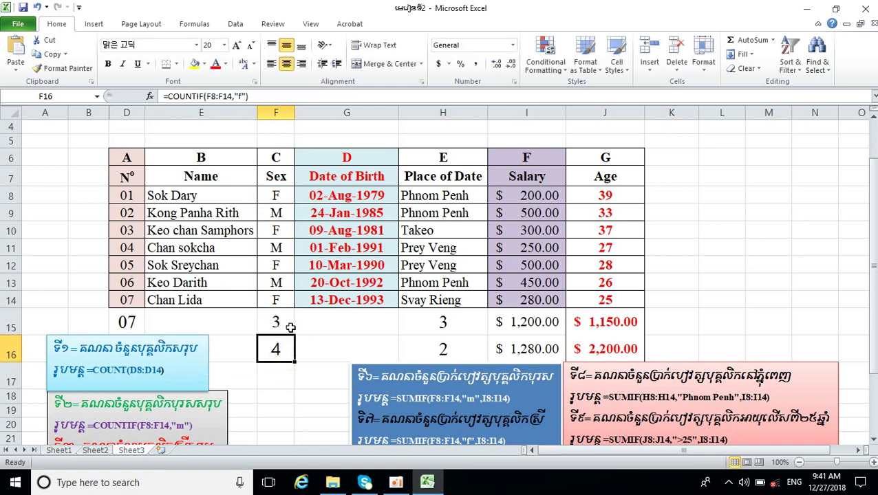
scroll(289, 353, "down", 2)
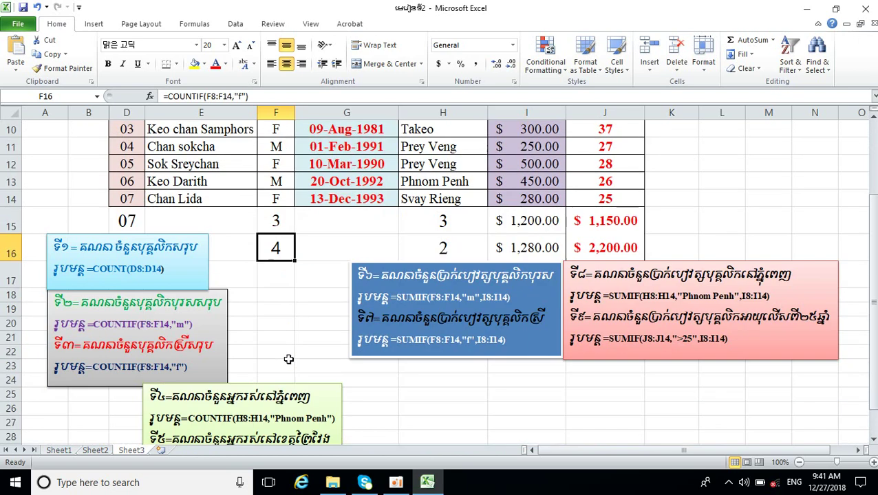
left_click(197, 322)
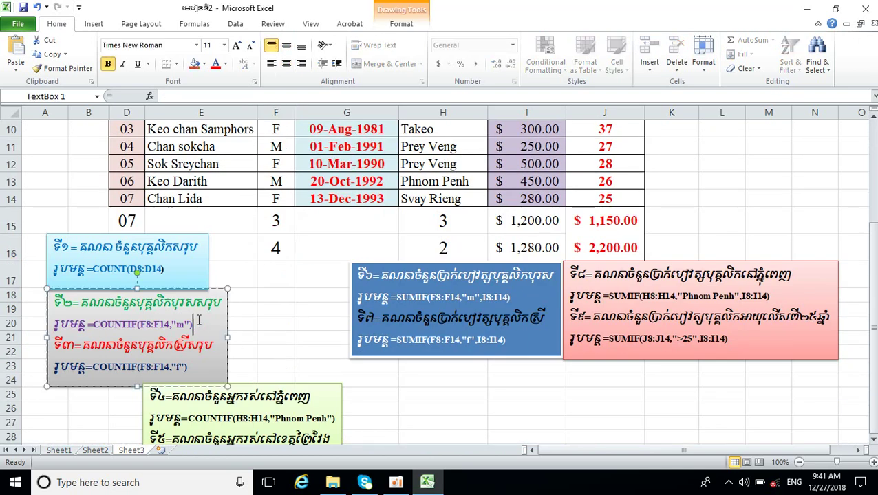
Step: Nudge the grey explanation box to the right with the arrow keys
left_click(199, 289)
key("Right")
key("Right")
key("Right")
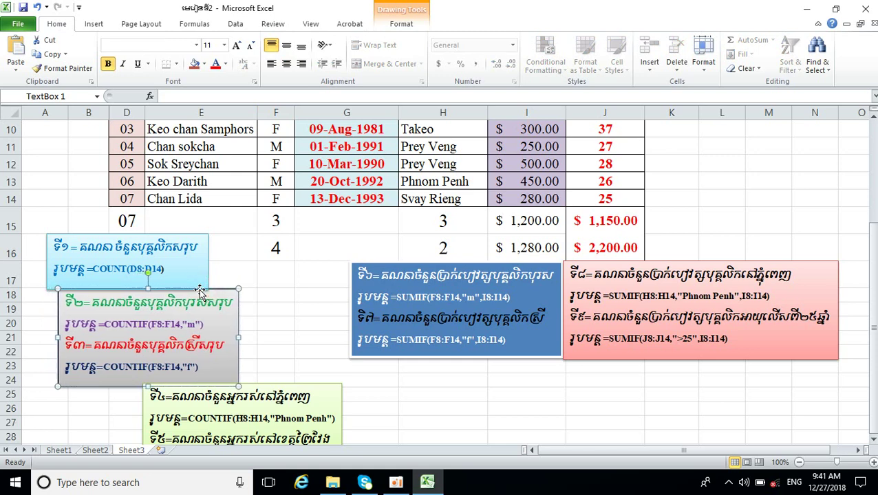
key("Right")
key("Right")
key("Right")
key("Right")
key("Right")
key("Right")
key("Right")
key("Right")
key("Right")
key("Right")
key("Right")
key("Right")
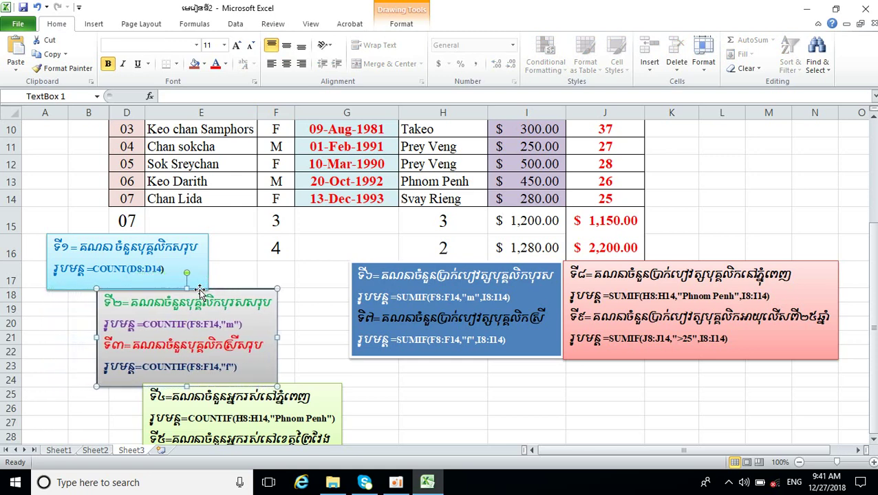
key("Right")
key("Right")
key("Right")
key("Right")
key("Right")
key("Right")
key("Right")
key("Right")
key("Right")
key("Right")
key("Right")
key("Right")
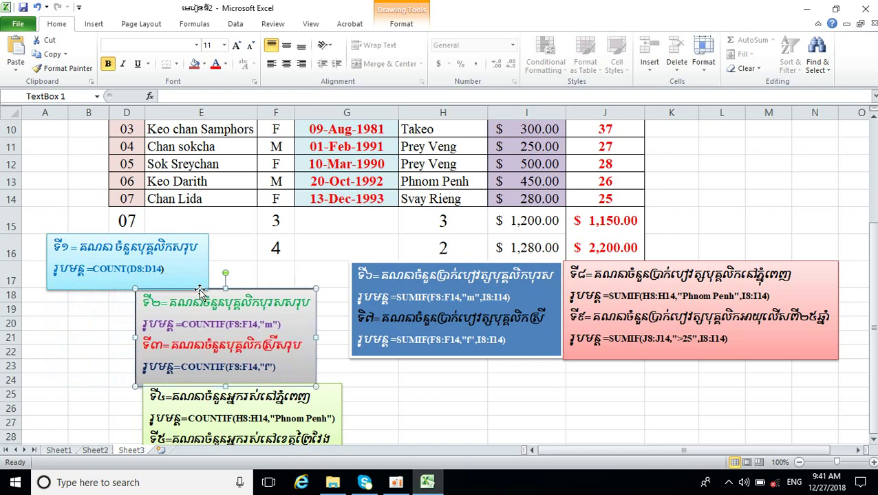
key("Right")
key("Right")
key("Right")
key("Right")
key("Right")
key("Right")
key("Right")
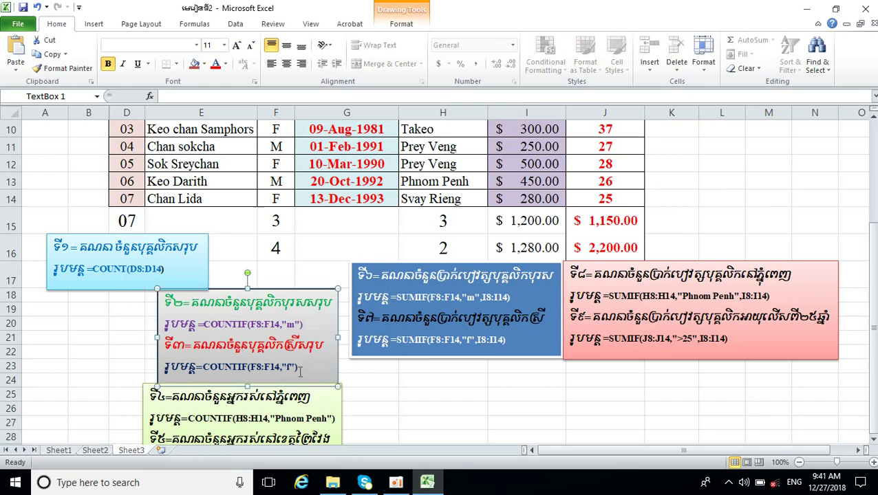
scroll(300, 372, "down", 2)
scroll(303, 376, "up", 1)
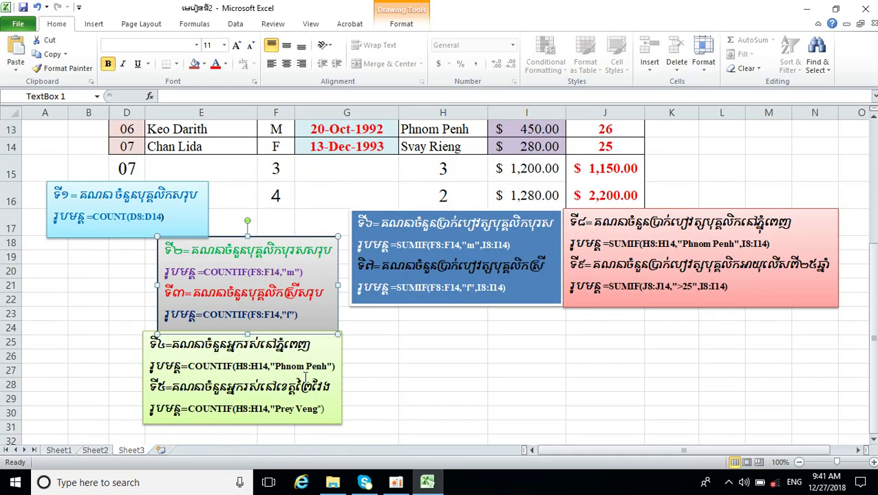
scroll(306, 377, "up", 1)
scroll(308, 375, "up", 1)
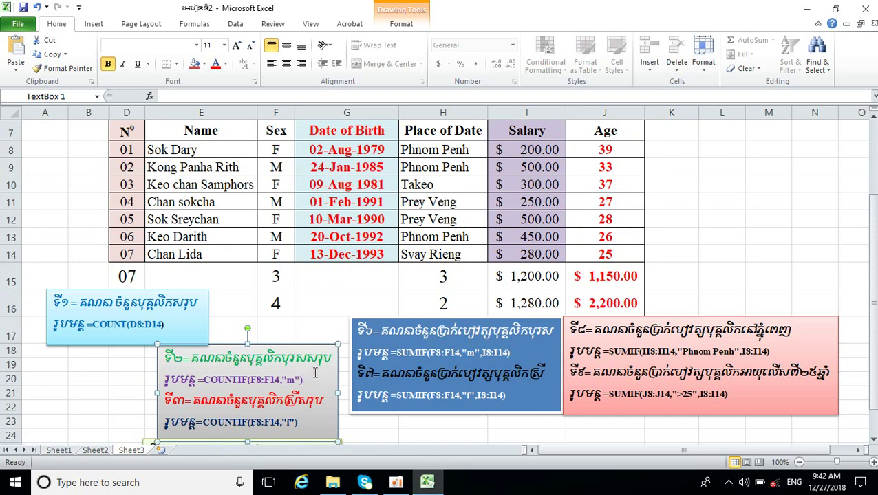
scroll(313, 371, "up", 1)
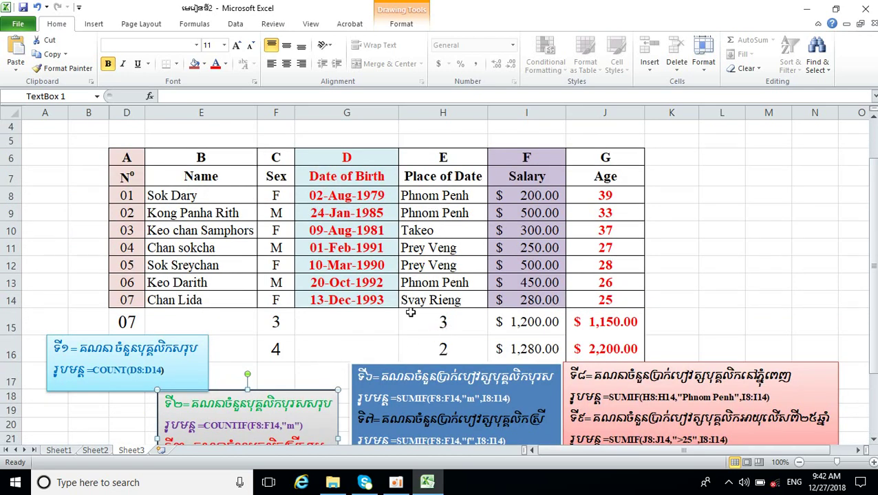
scroll(415, 323, "down", 1)
scroll(419, 328, "down", 1)
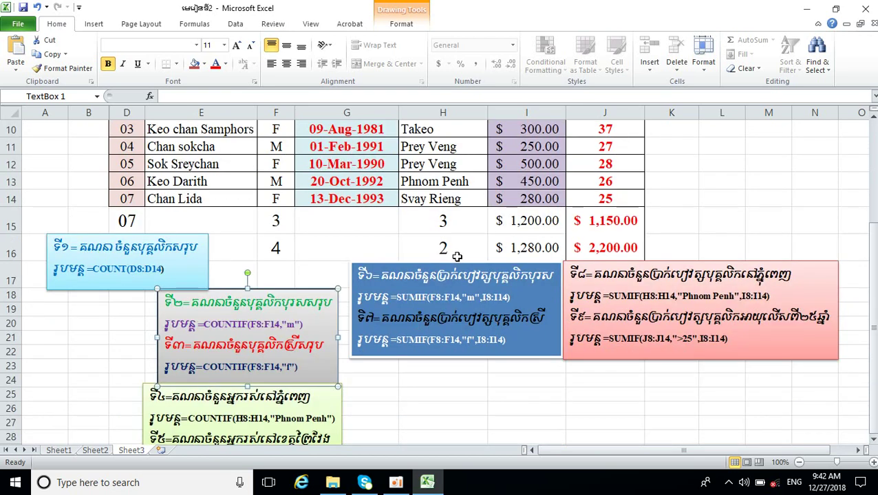
Step: Move the blue SUMIF box under the red box and the green box beside the grey one
left_click(480, 275)
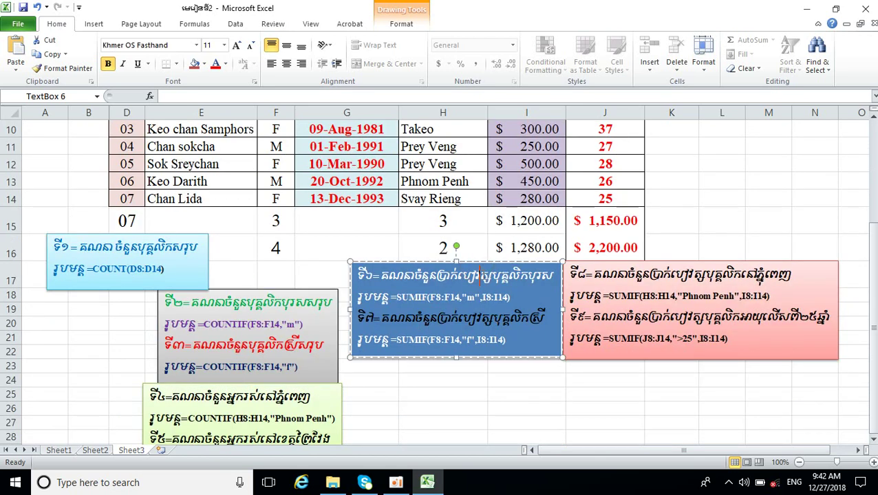
left_click_drag(484, 262, 749, 361)
left_click(180, 417)
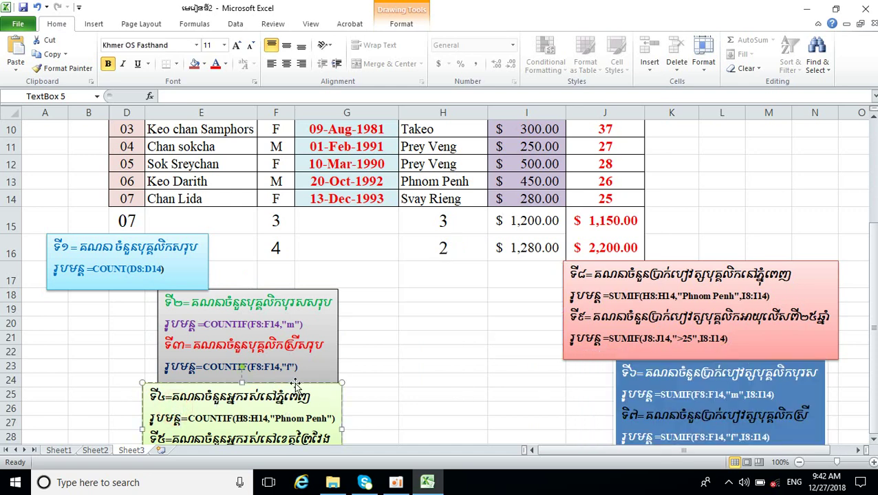
left_click_drag(294, 383, 493, 291)
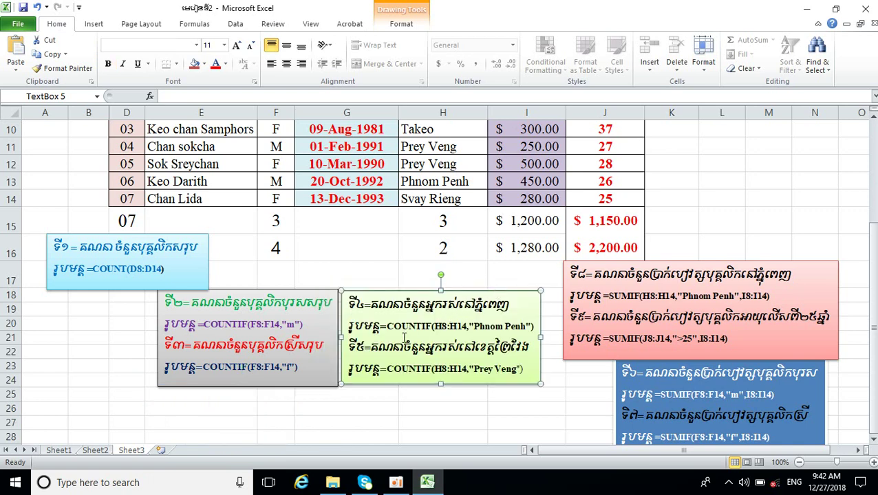
left_click(434, 229)
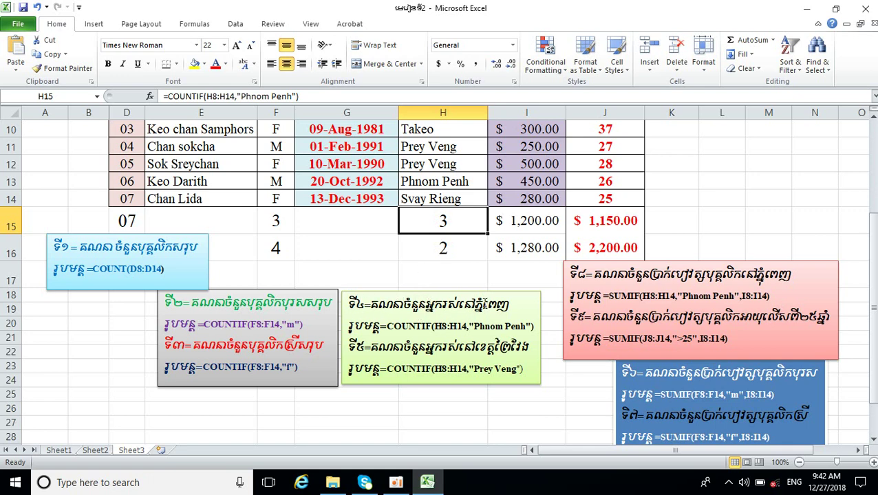
Step: Delete the =COUNTIF(H8:H14,"Phnom Penh") formula from H15, leaving it empty
scroll(439, 258, "up", 2)
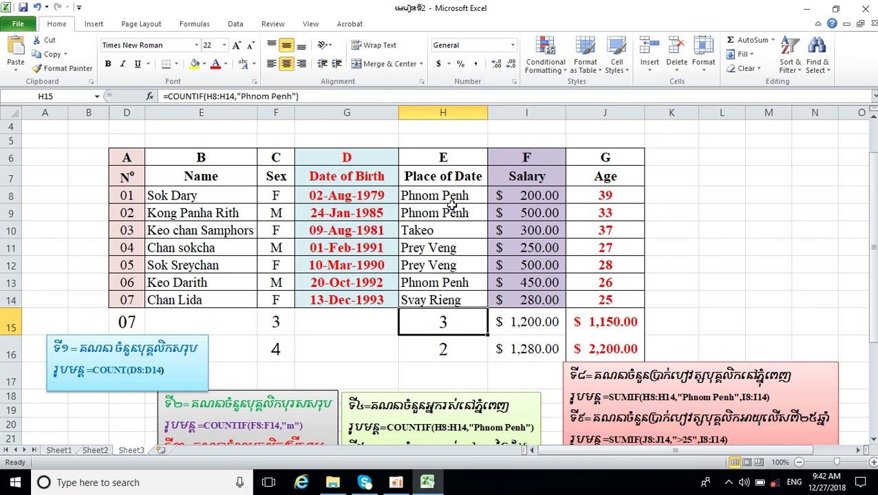
scroll(441, 246, "down", 1)
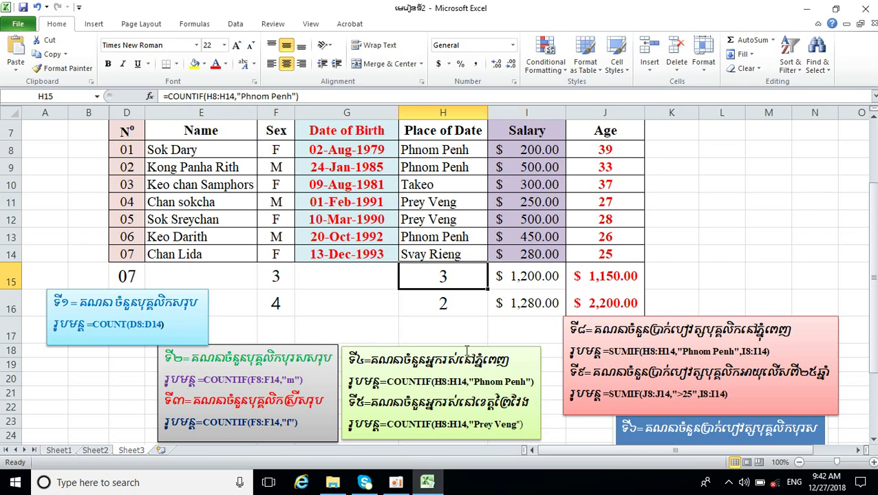
double_click(444, 275)
key("End")
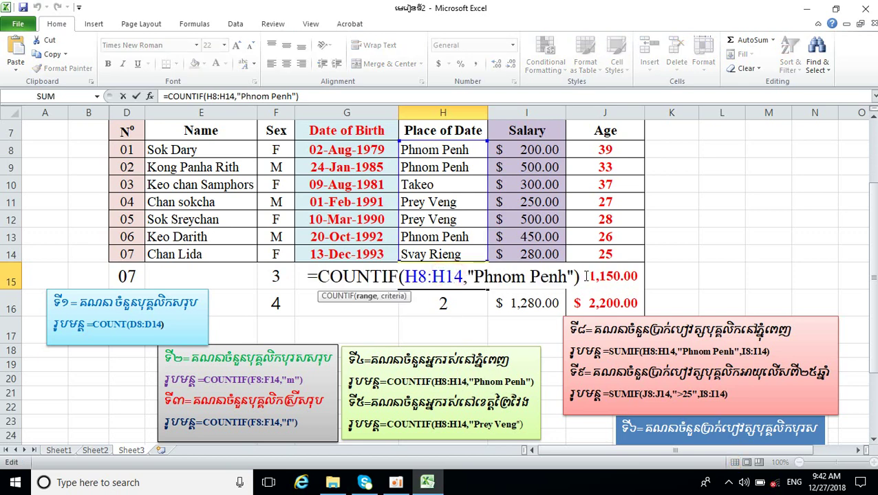
key("BackSpace")
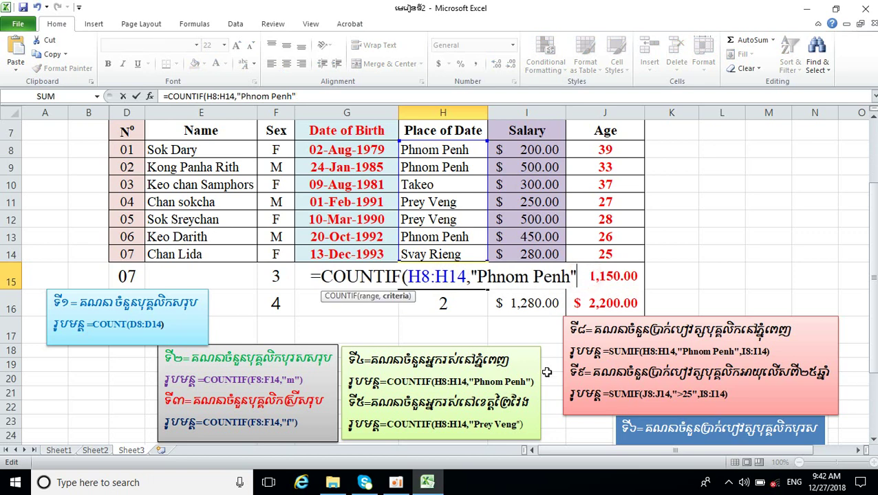
key("BackSpace")
key("BackSpace")
key("BackSpace")
key("BackSpace")
key("BackSpace")
key("BackSpace")
key("BackSpace")
key("BackSpace")
key("BackSpace")
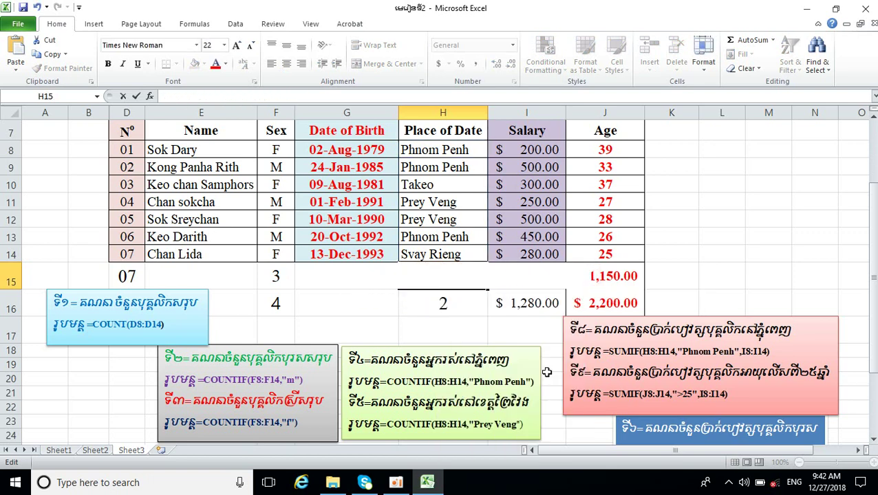
key("Return")
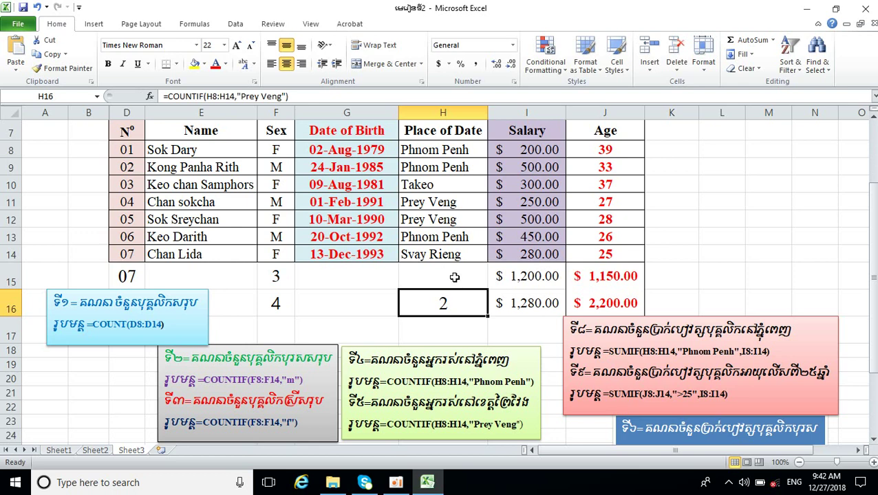
Step: Enter =COUNTIF(H8:H14,"phnom penh") in H15, fixing typos, so it shows 3
left_click(453, 276)
type("=")
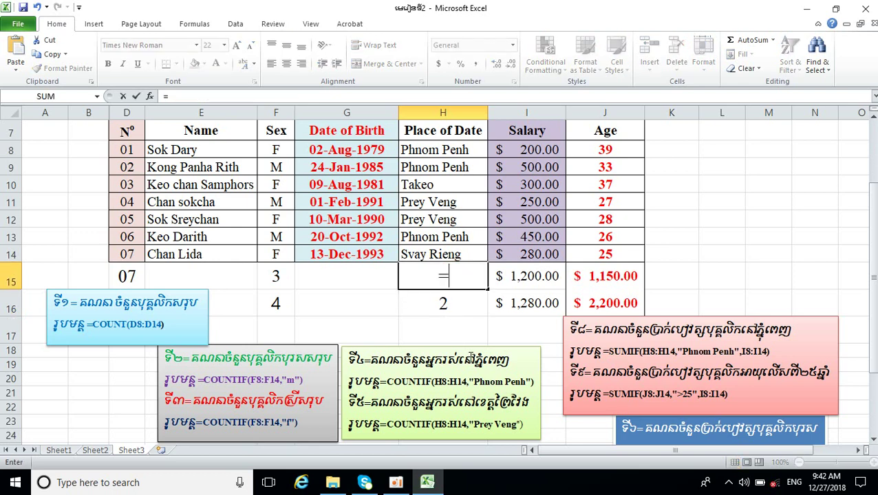
type("cou")
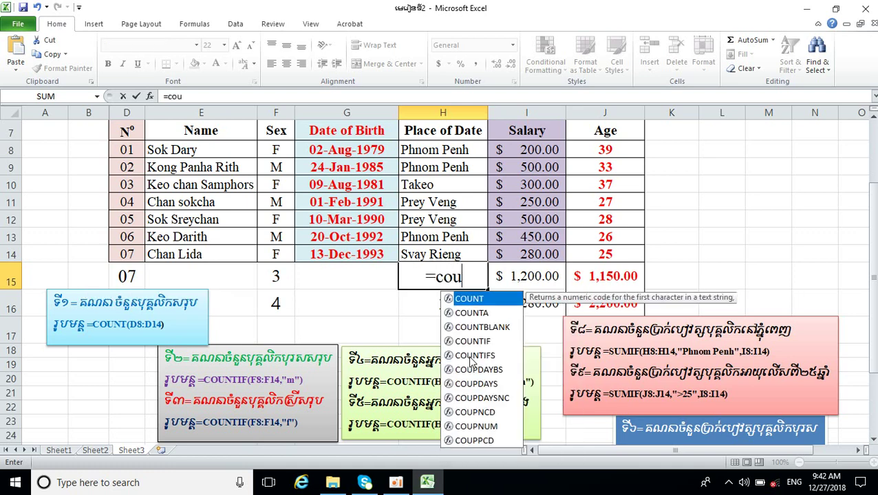
type("nt")
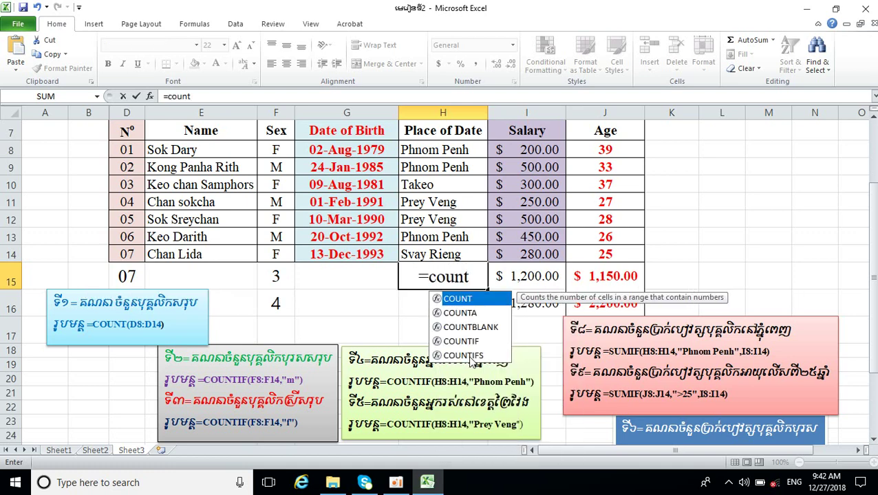
type("if")
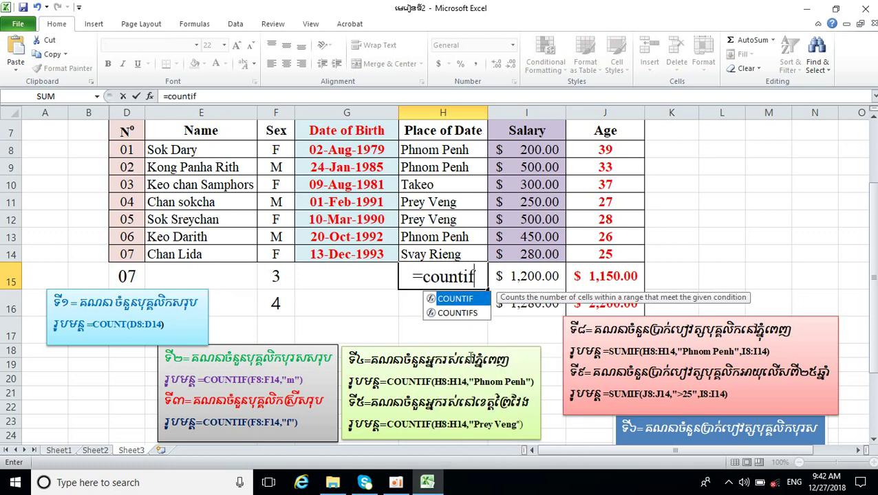
type("(")
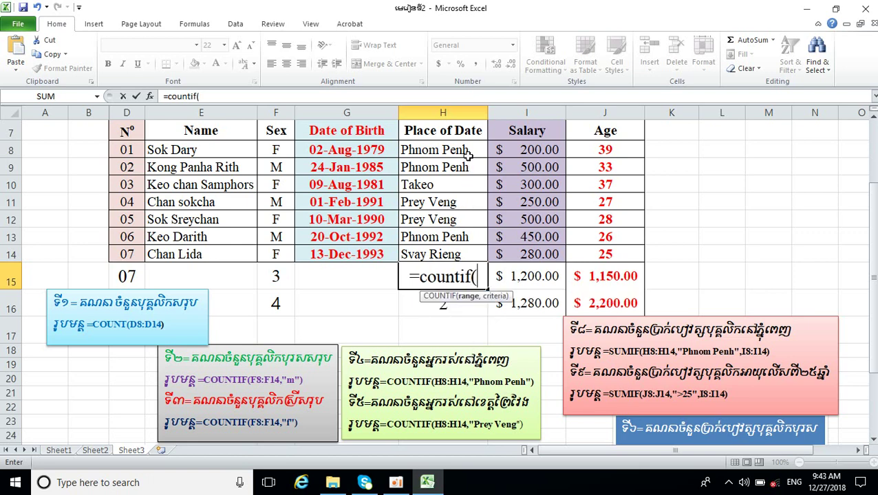
left_click_drag(467, 150, 454, 253)
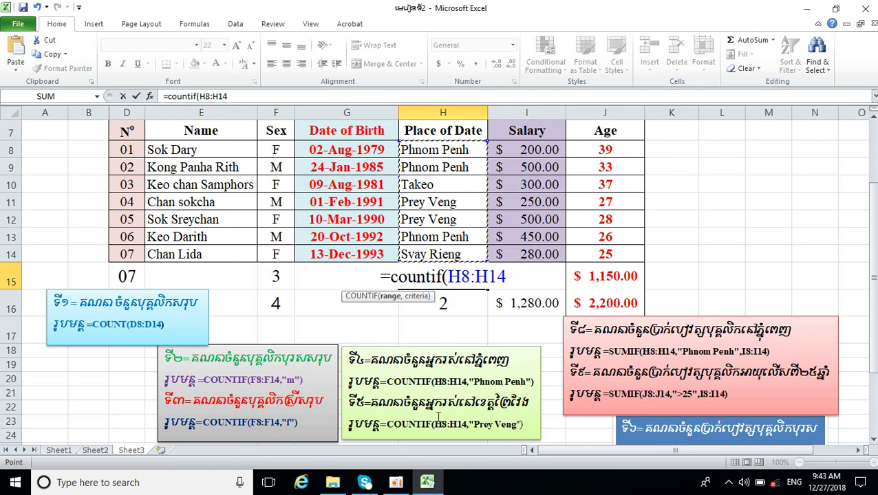
type(",\"")
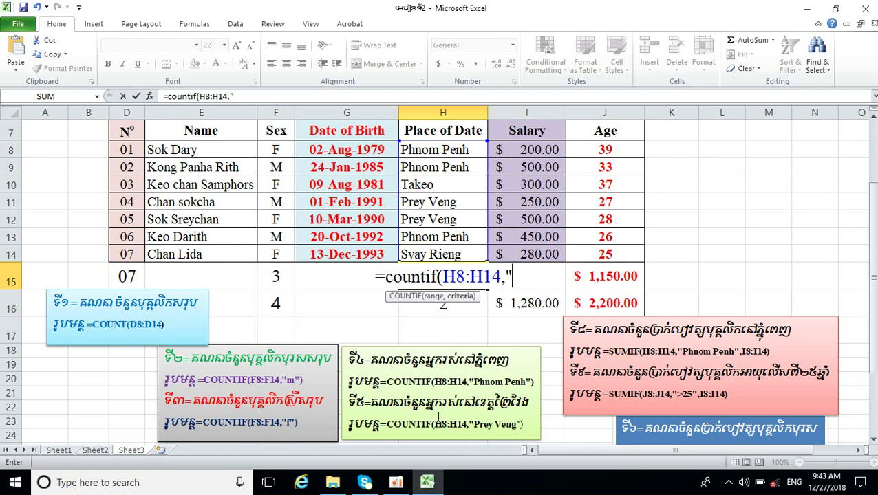
type("p")
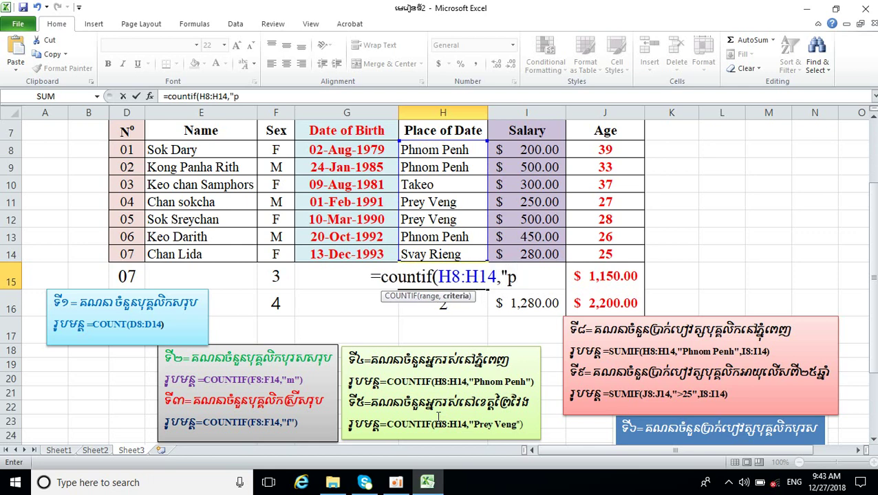
type("j")
key("BackSpace")
type("ho")
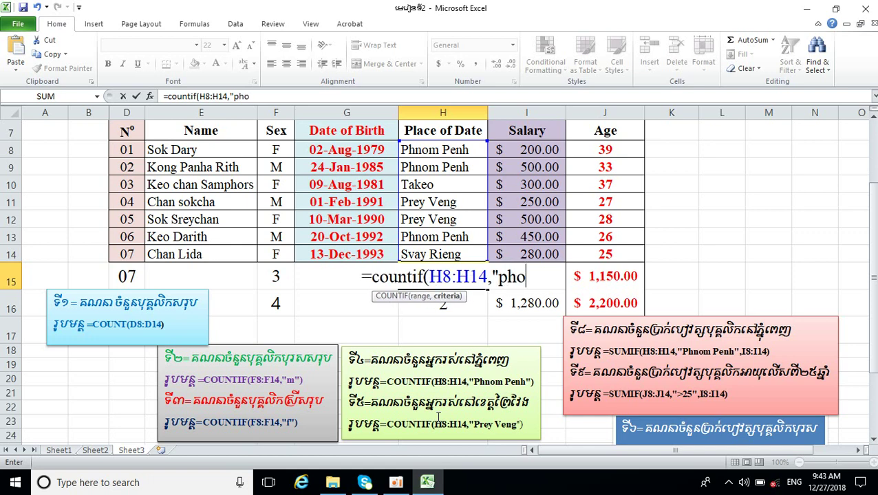
key("BackSpace")
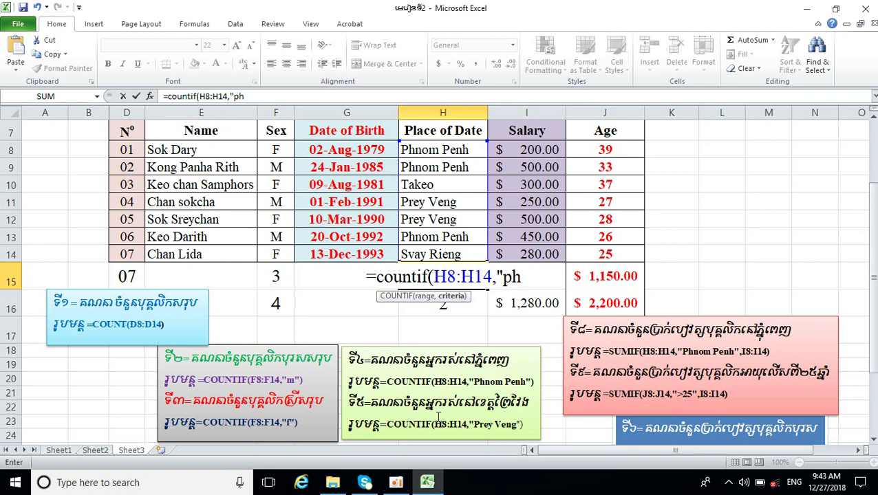
type("nom")
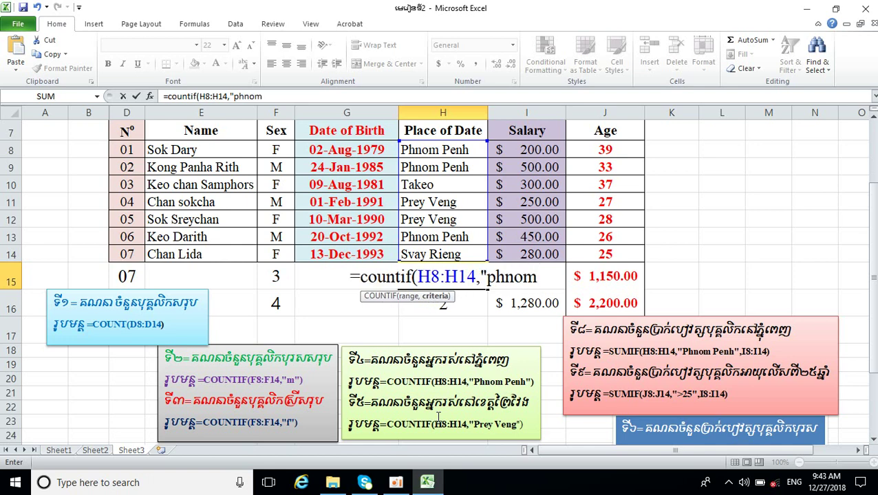
type(" p")
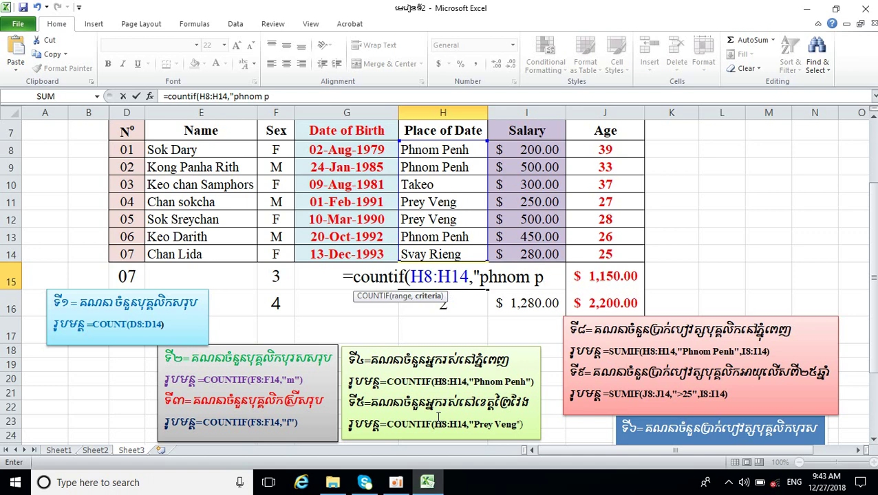
type("en")
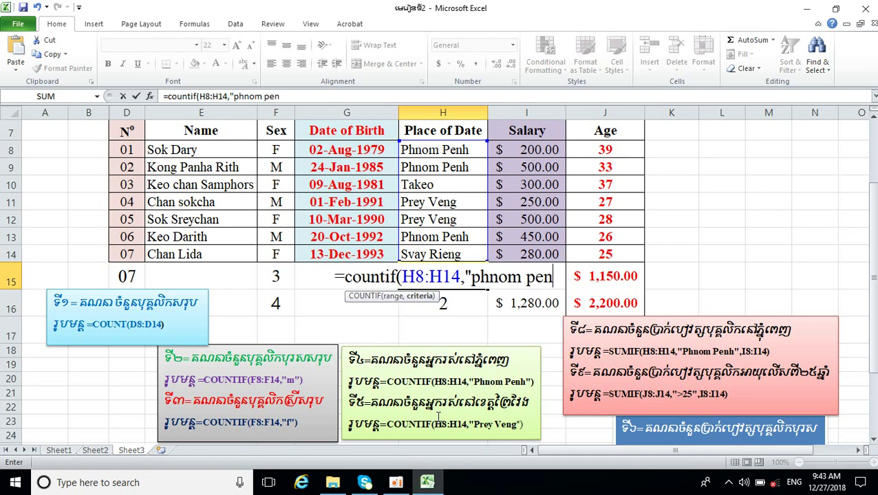
type("h")
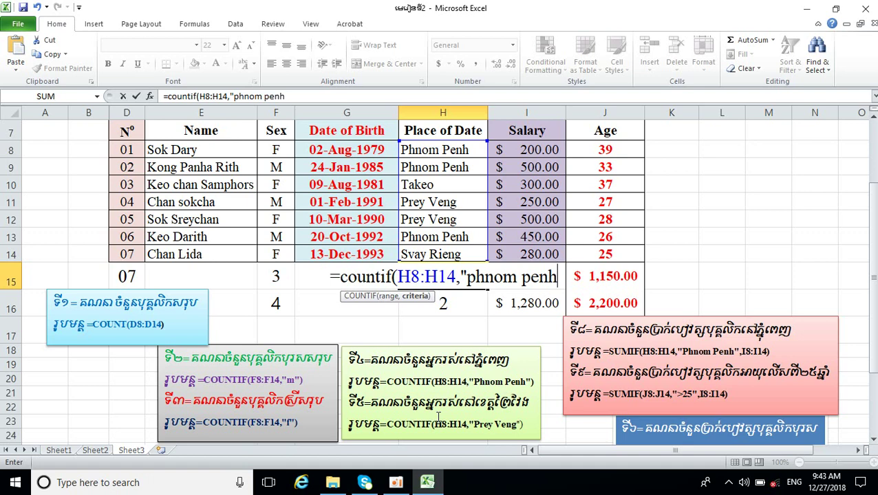
type("\"")
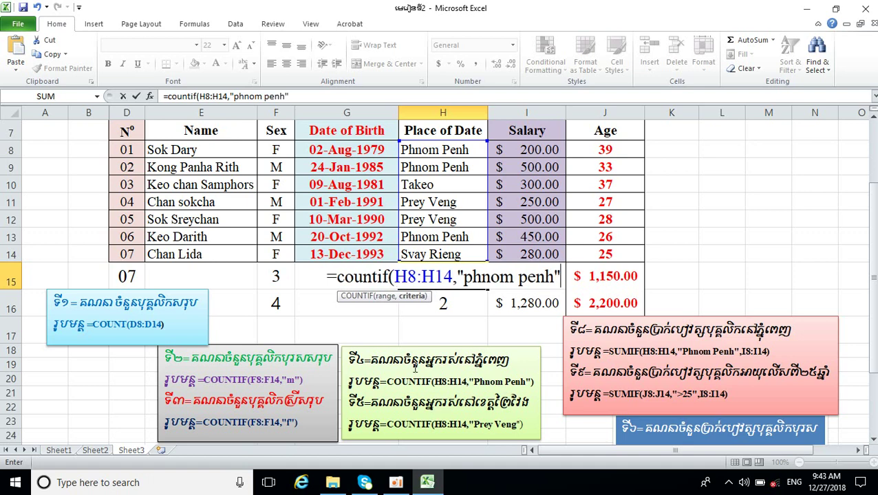
type(")")
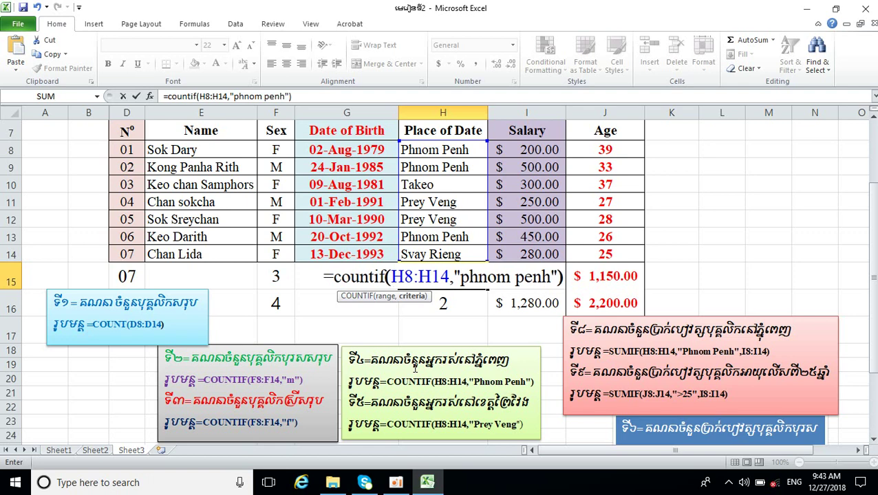
key("Return")
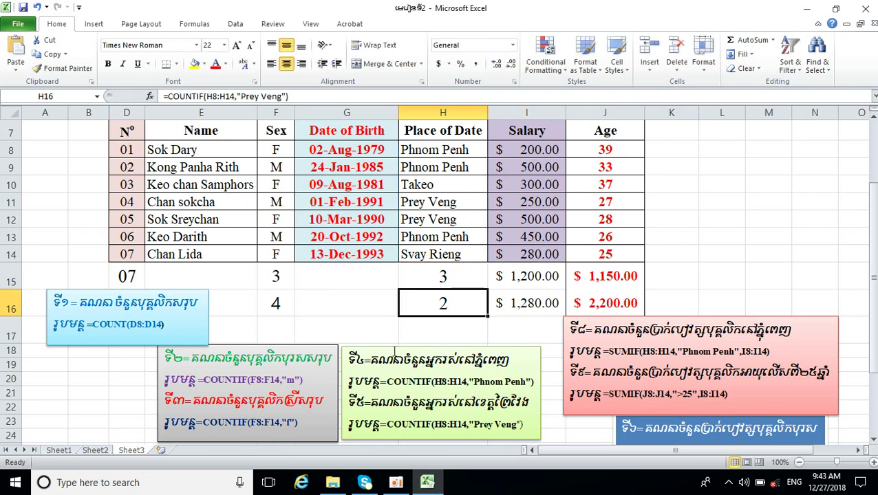
double_click(428, 280)
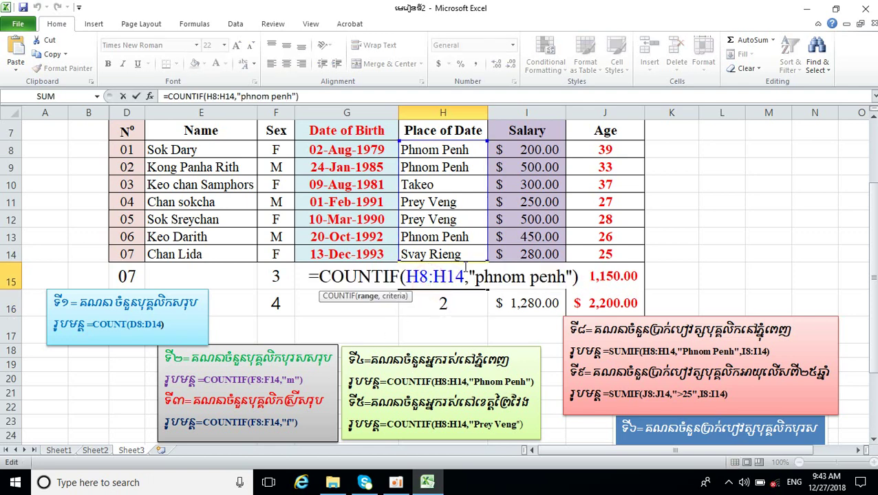
left_click(469, 304)
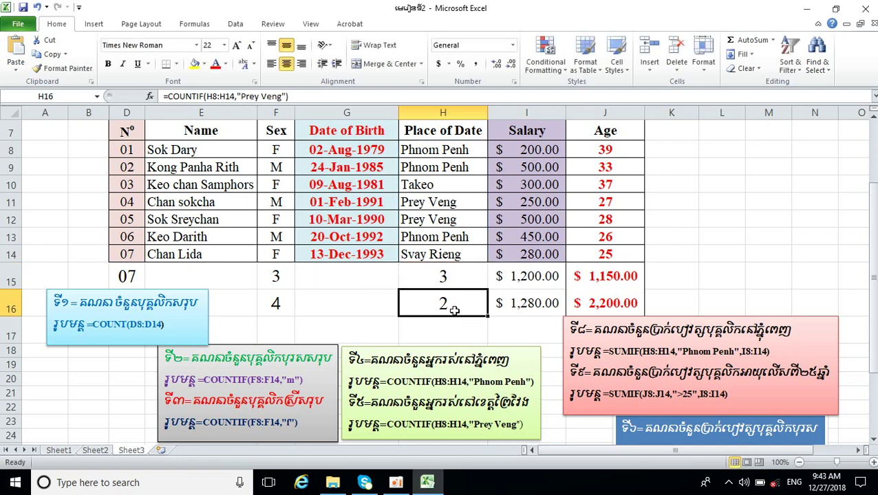
scroll(447, 334, "down", 1)
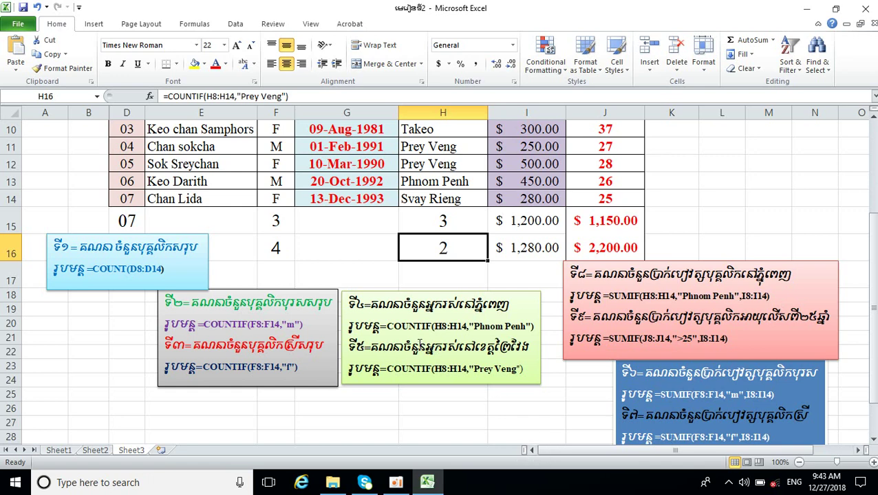
double_click(461, 248)
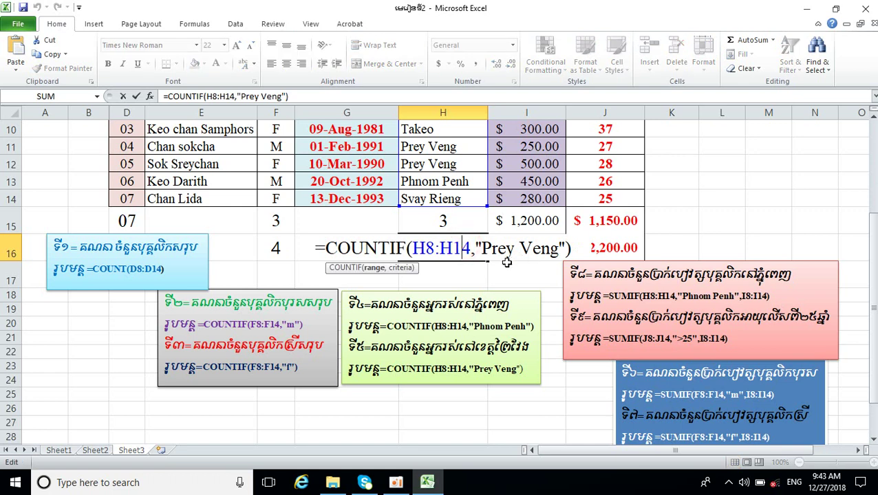
left_click_drag(480, 249, 579, 262)
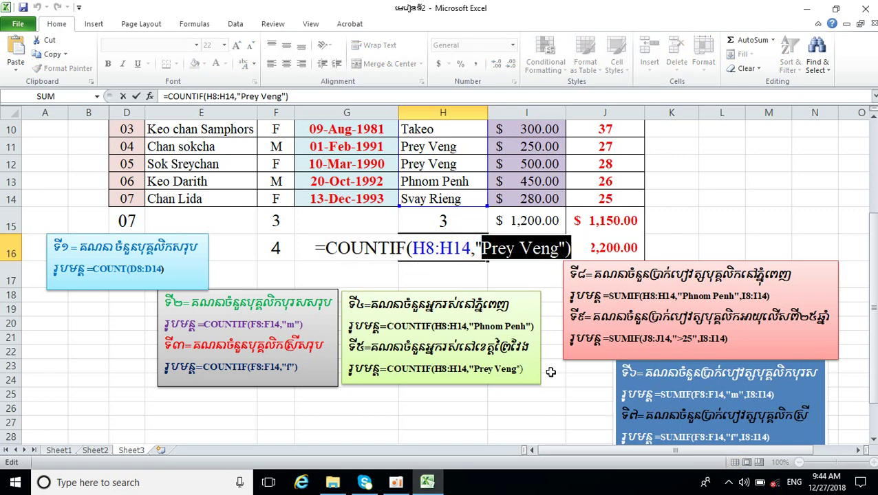
key("Return")
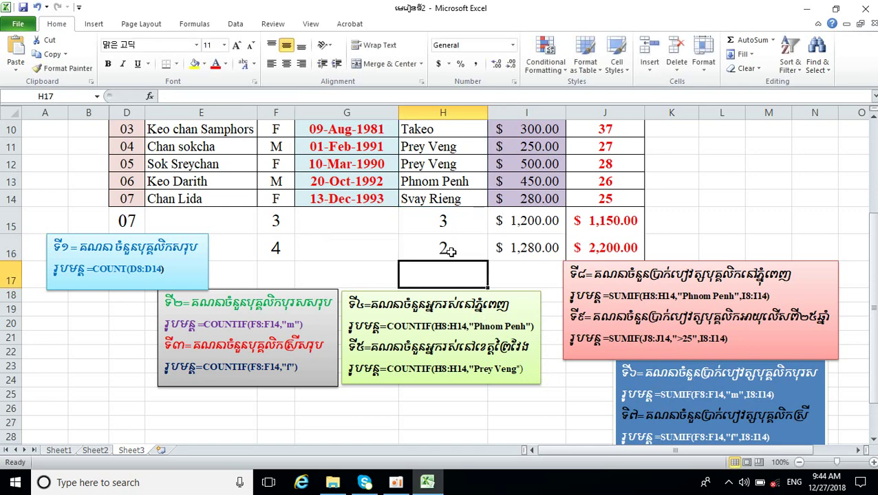
scroll(450, 244, "up", 1)
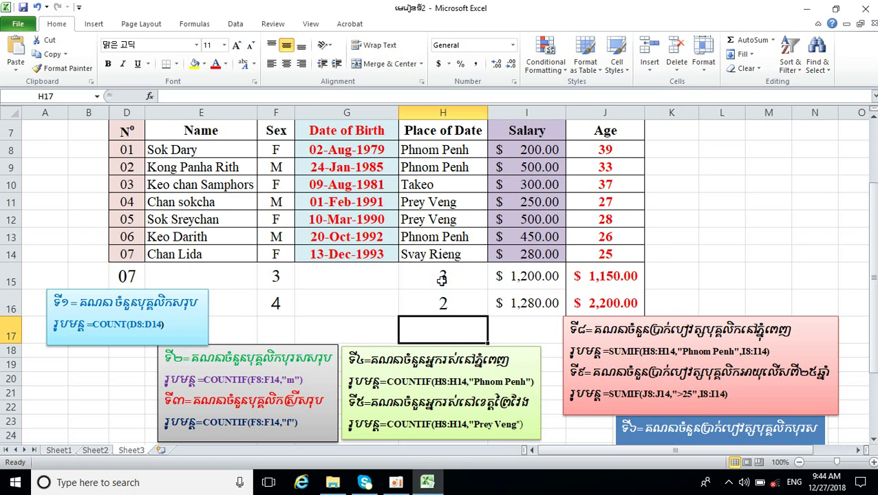
scroll(443, 277, "down", 1)
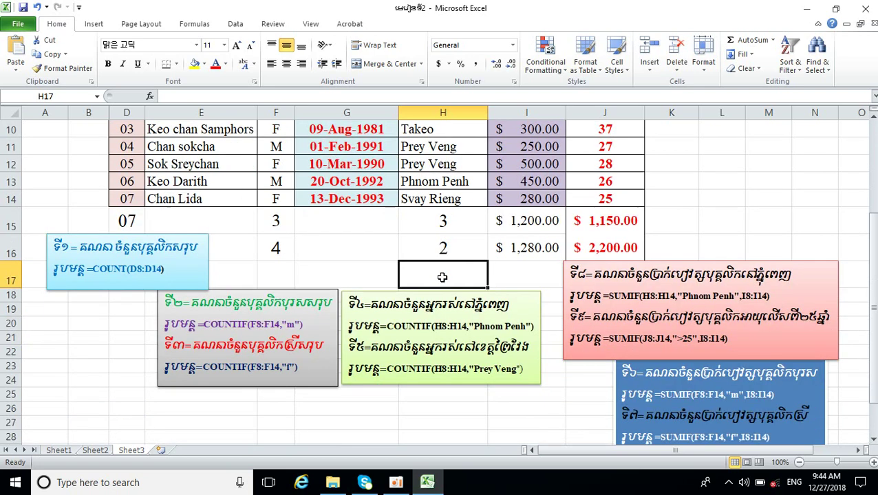
Step: Move the green explanation box up toward the table with the arrow keys
left_click(402, 395)
left_click(435, 283)
left_click(440, 291)
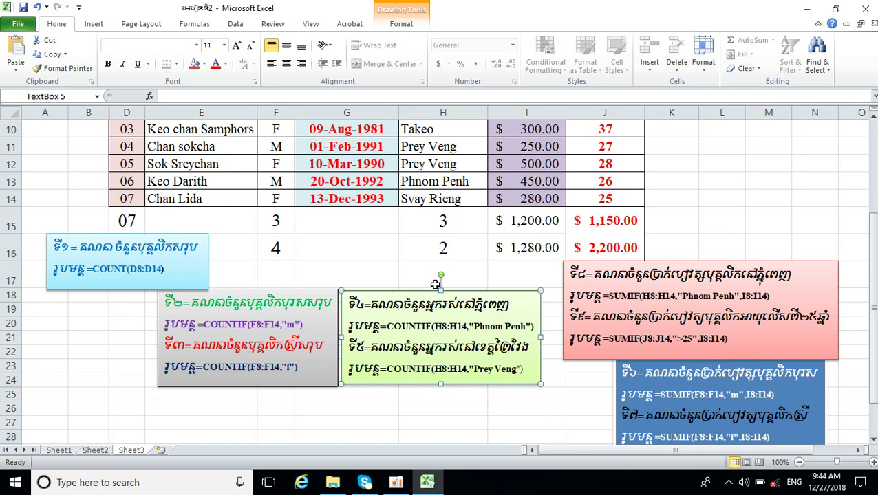
key("Up")
key("Up")
key("Up")
key("Up")
key("Up")
key("Up")
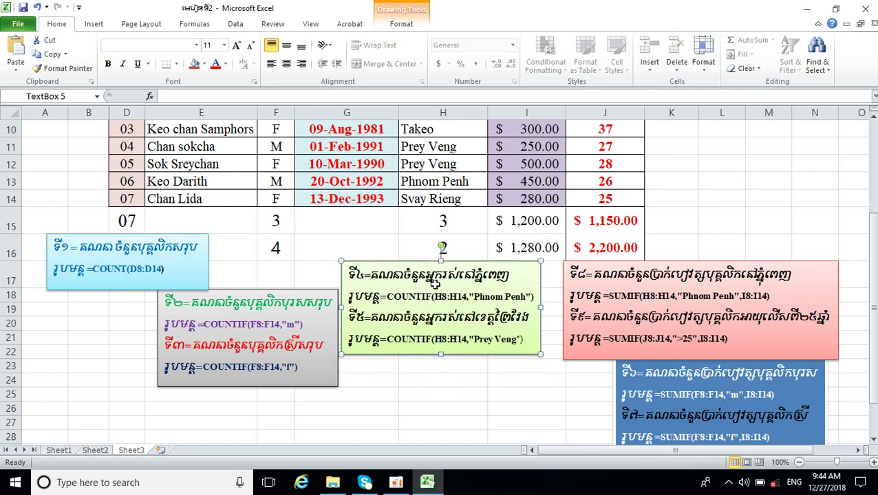
key("Up")
key("Up")
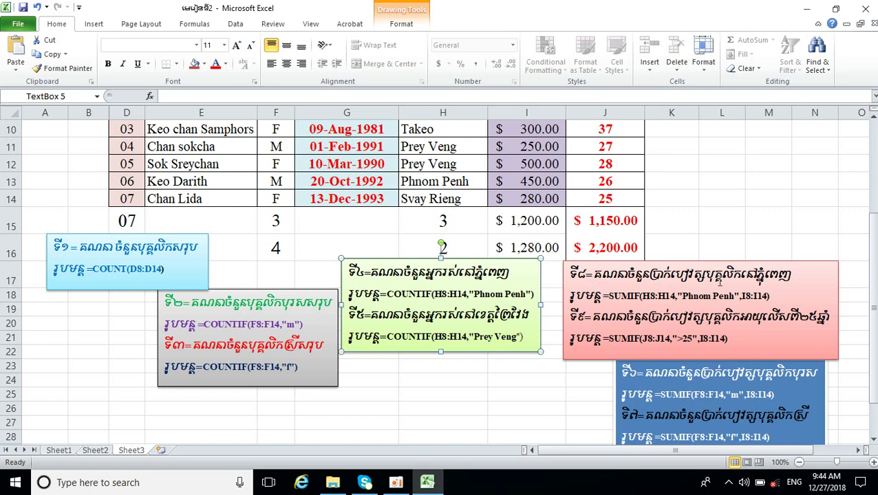
Step: Drag the blue SUMIF explanation box left to sit directly beneath the green box
scroll(533, 271, "up", 1)
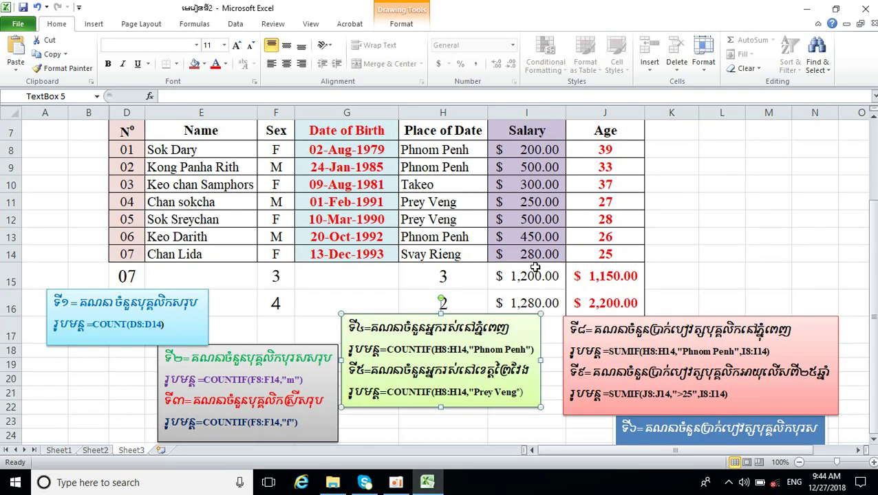
double_click(536, 275)
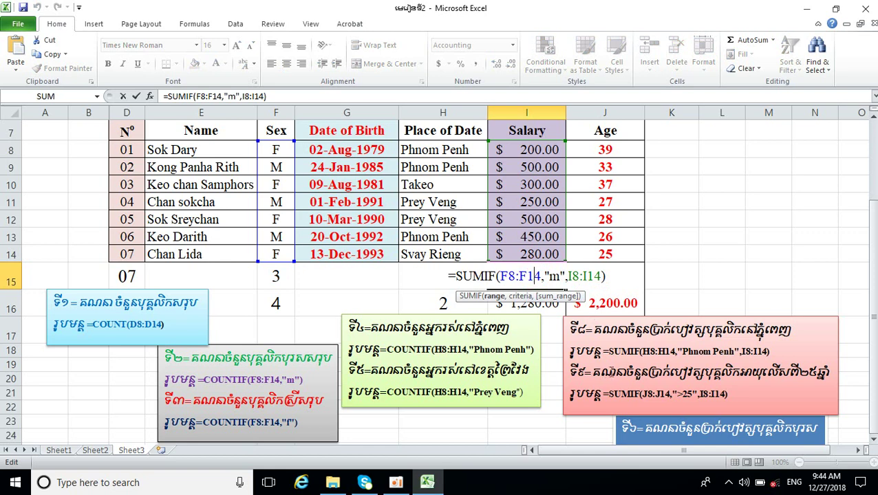
left_click(664, 441)
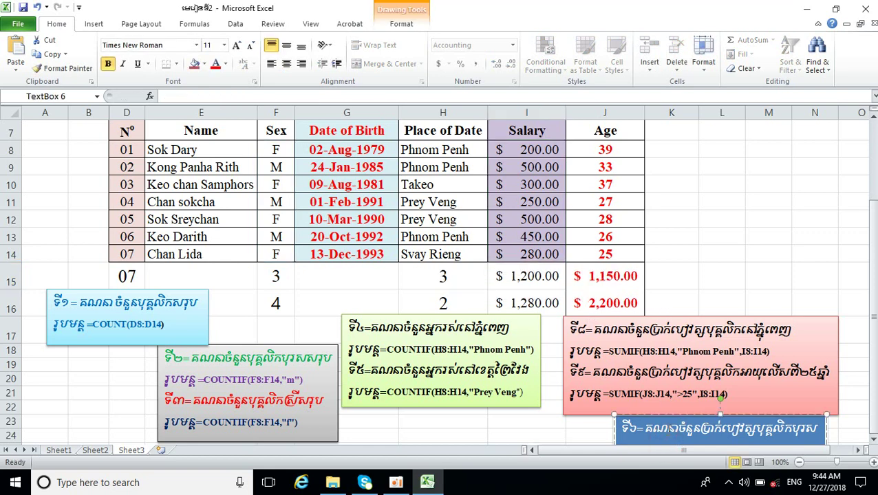
scroll(516, 366, "down", 2)
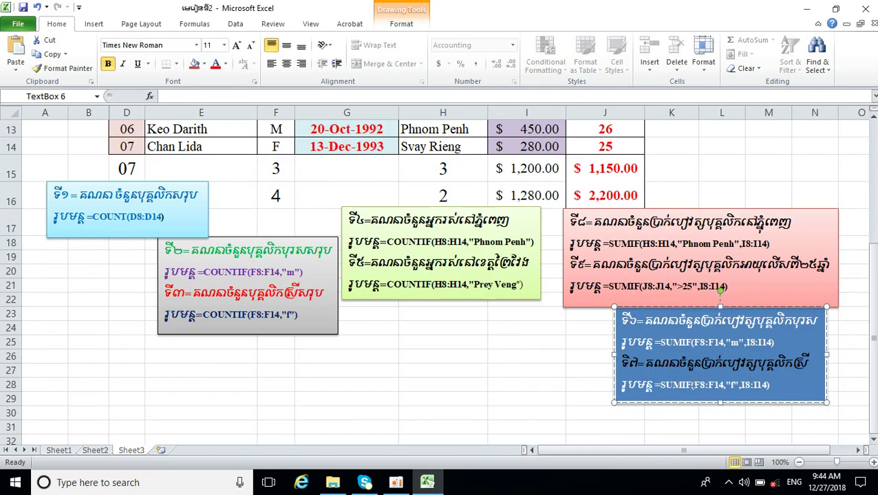
left_click(688, 362)
left_click(792, 383)
left_click_drag(765, 306, 487, 300)
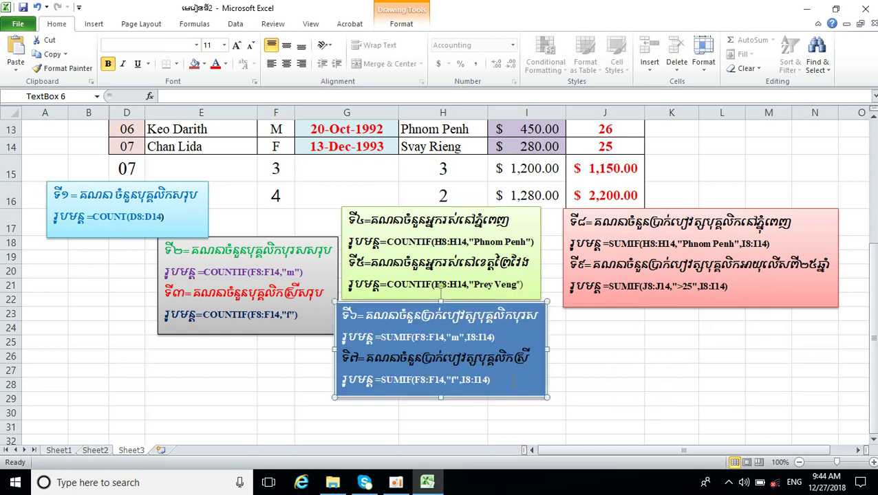
left_click(584, 370)
scroll(584, 369, "up", 1)
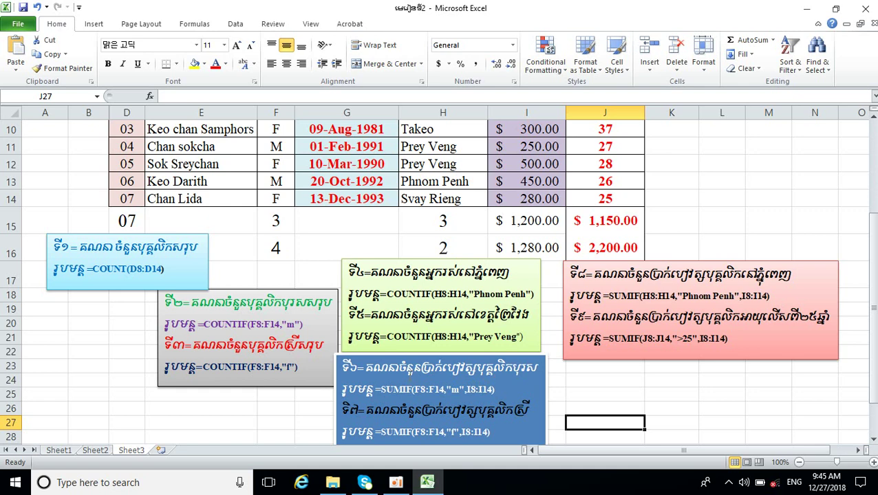
Step: Inspect the male-salary SUMIF formula in I15 and the female total in I16
left_click(544, 223)
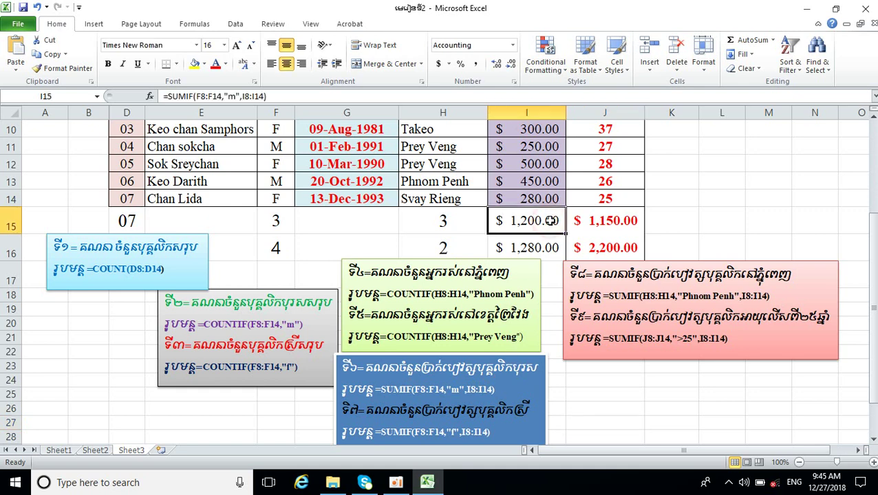
double_click(551, 220)
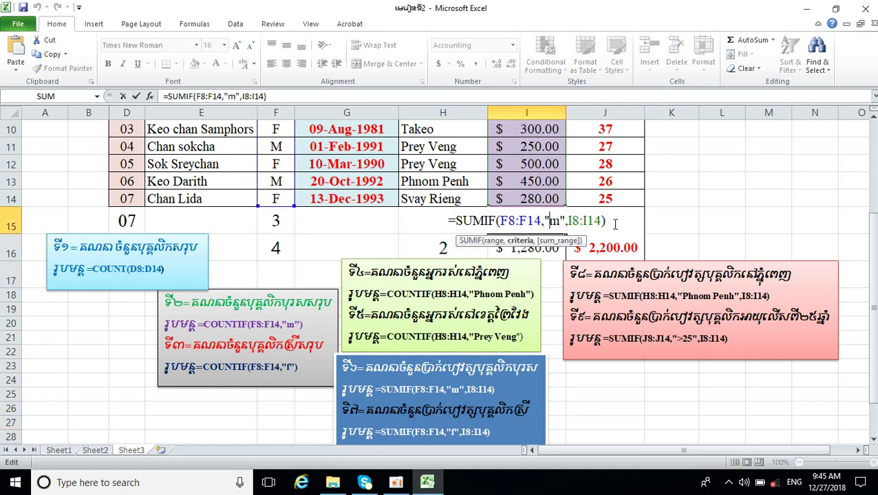
left_click(614, 221)
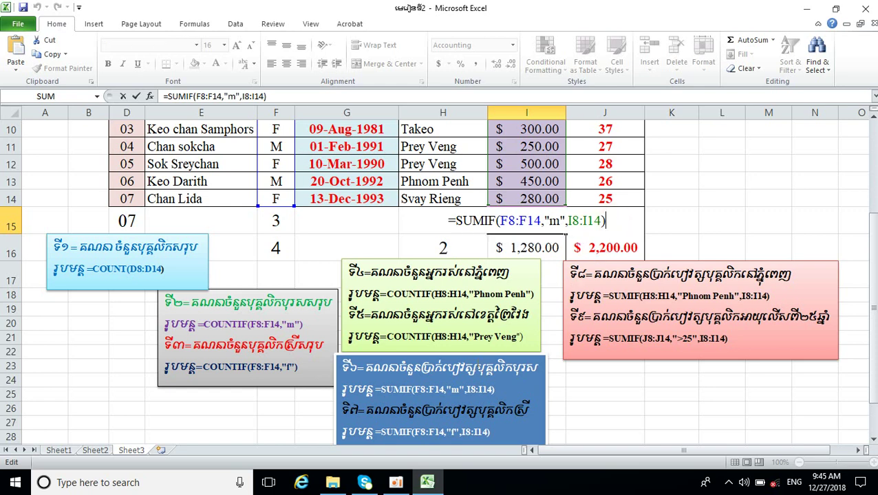
key("Return")
key("Down")
key("Down")
key("Down")
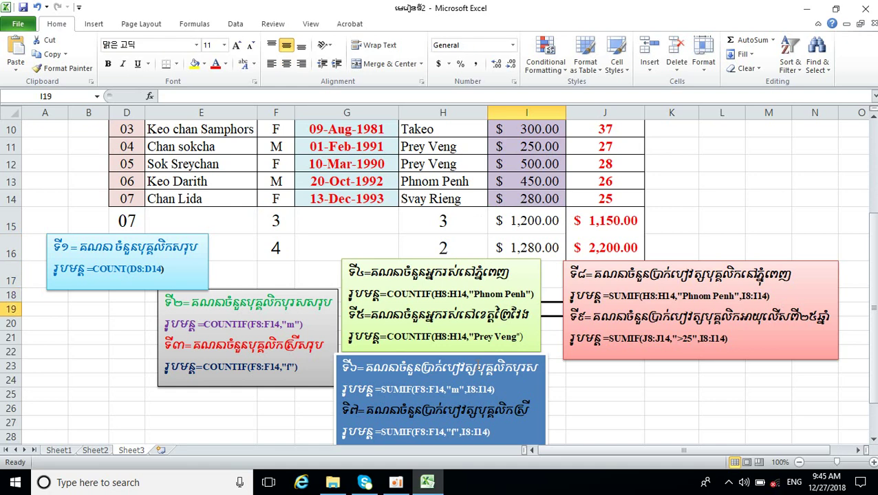
Step: Erase =SUMIF(F8:F14,"m",I8:I14) from I15, leaving the cell empty
double_click(506, 216)
left_click(622, 218)
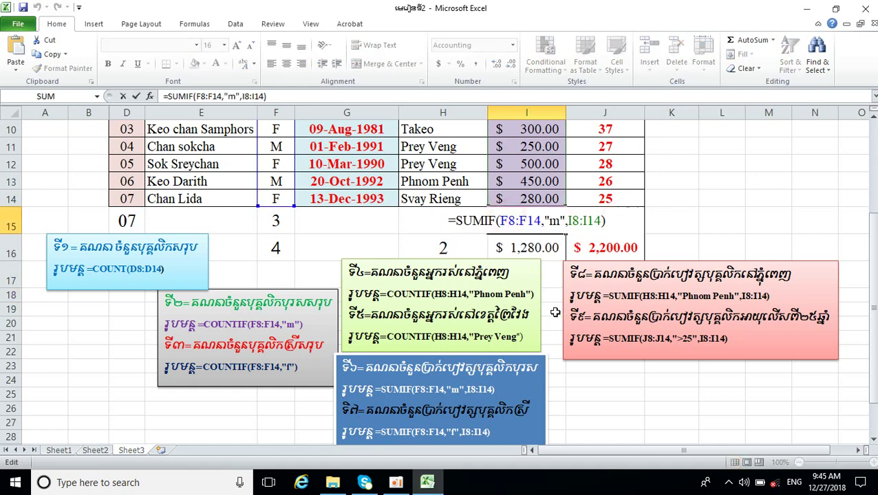
key("BackSpace")
key("BackSpace")
key("BackSpace")
key("BackSpace")
key("BackSpace")
key("BackSpace")
key("BackSpace")
key("BackSpace")
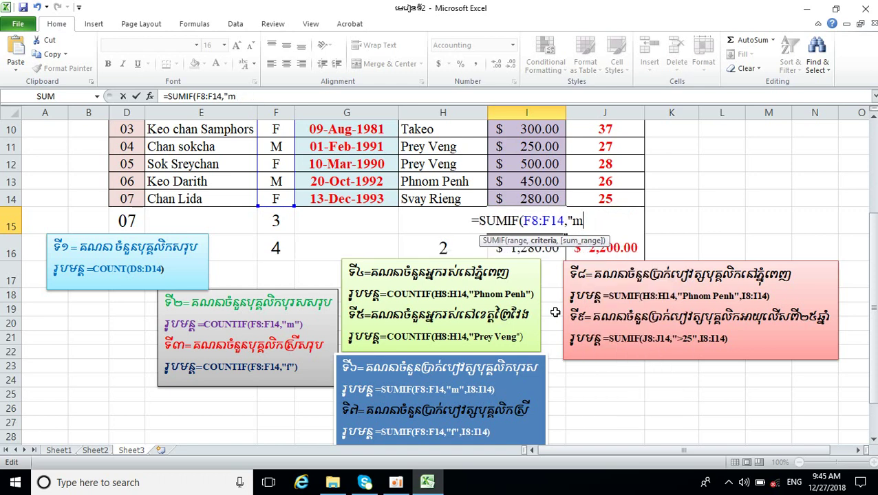
key("BackSpace")
key("BackSpace")
key("BackSpace")
key("BackSpace")
key("BackSpace")
key("BackSpace")
key("BackSpace")
key("BackSpace")
key("BackSpace")
key("BackSpace")
key("BackSpace")
key("BackSpace")
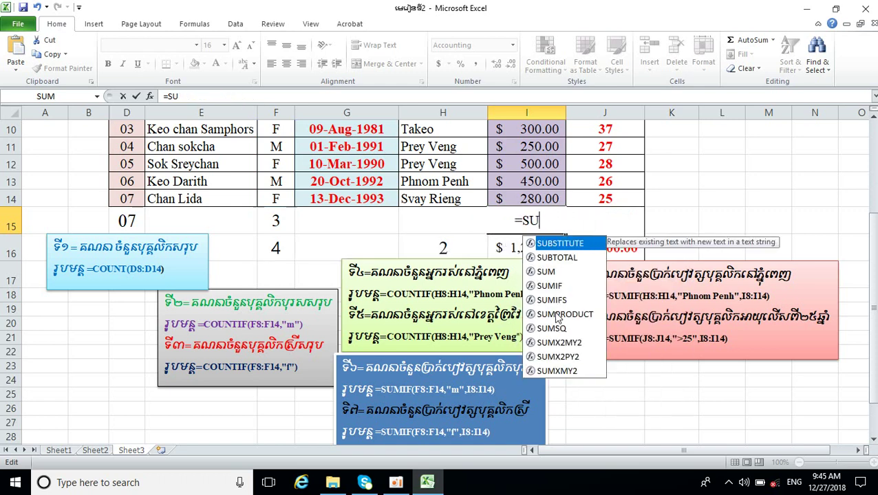
key("BackSpace")
key("BackSpace")
key("BackSpace")
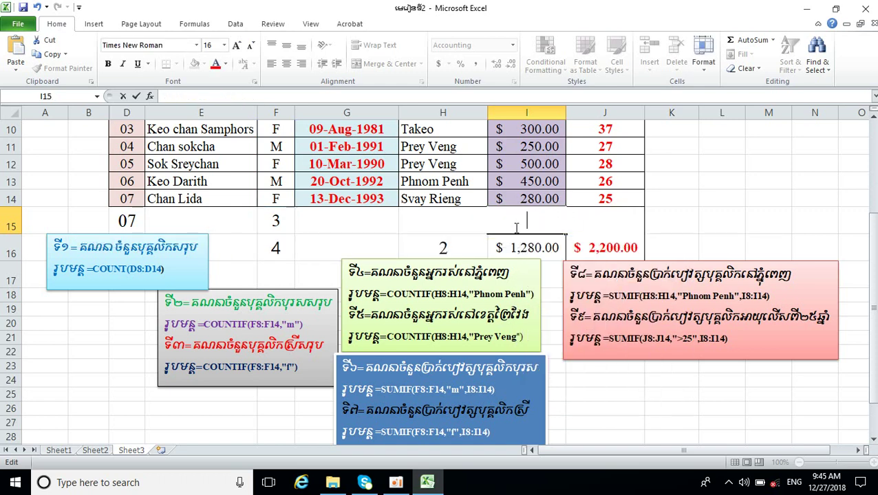
left_click(514, 222)
left_click(539, 222)
left_click(554, 291)
Step: Begin =SUMIF( in I15, then delete the mistakenly entered salary range reference
left_click(537, 227)
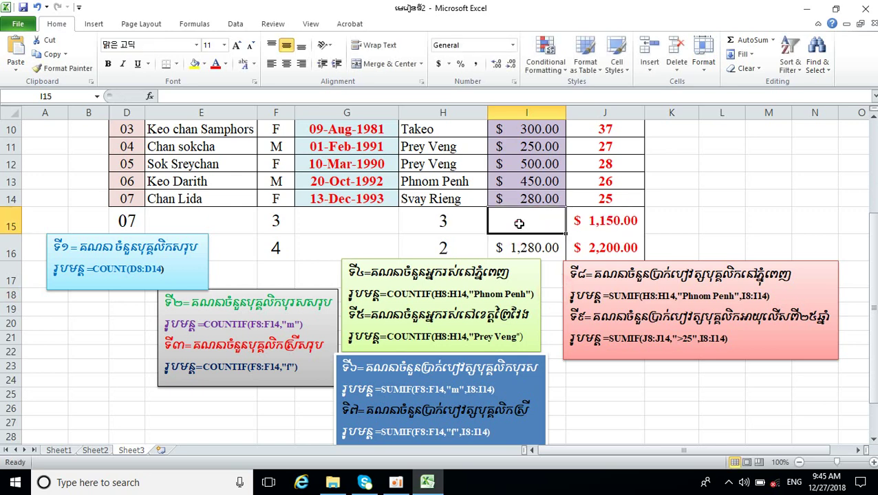
type("=")
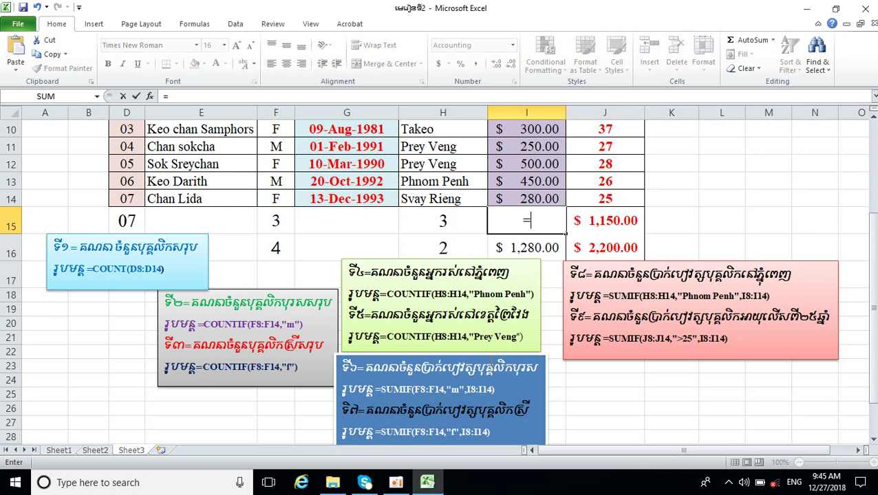
type("sum")
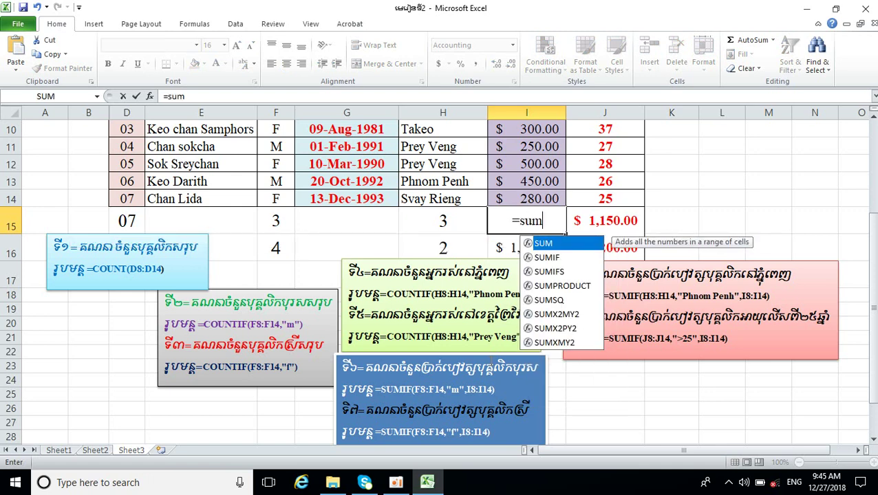
type("if")
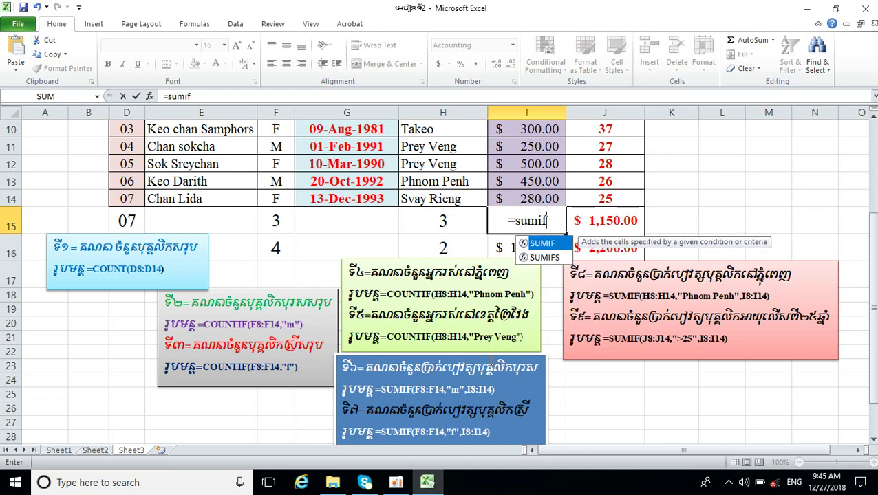
type("(")
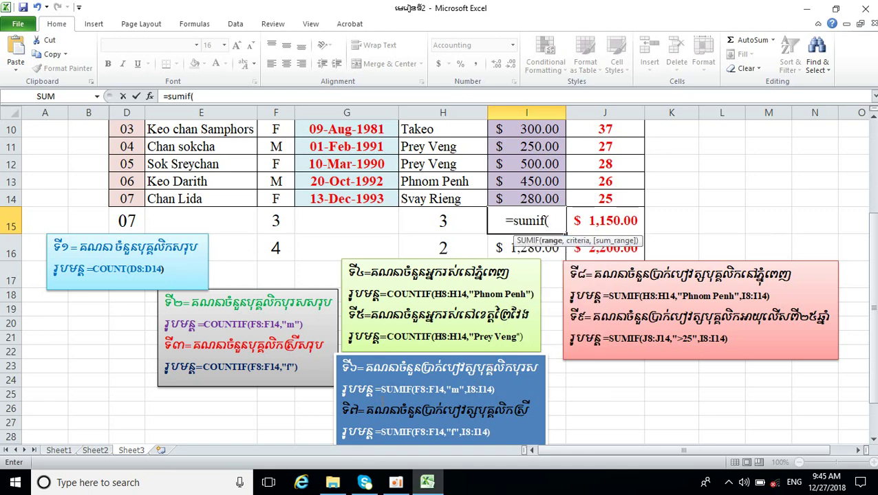
scroll(451, 328, "up", 1)
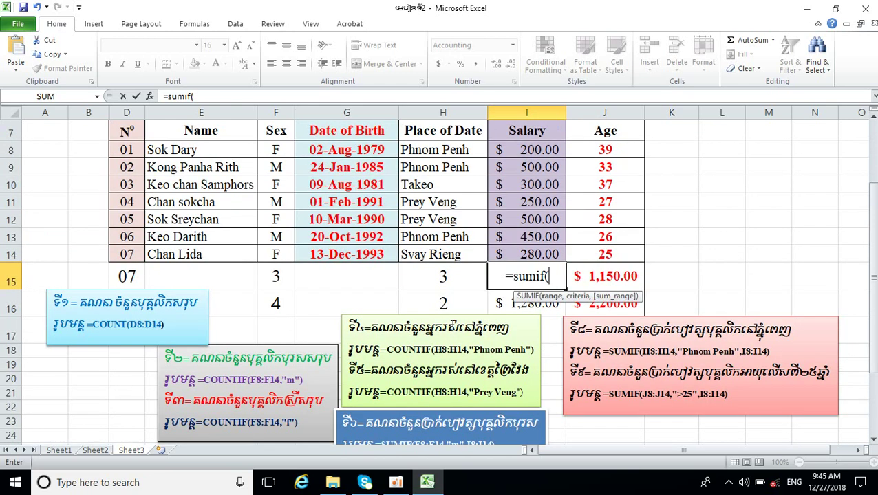
left_click_drag(547, 148, 543, 166)
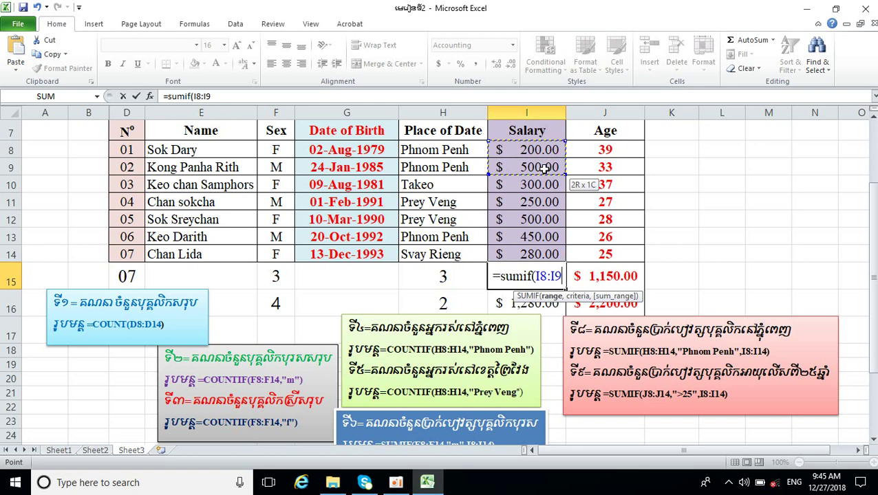
left_click_drag(544, 168, 544, 255)
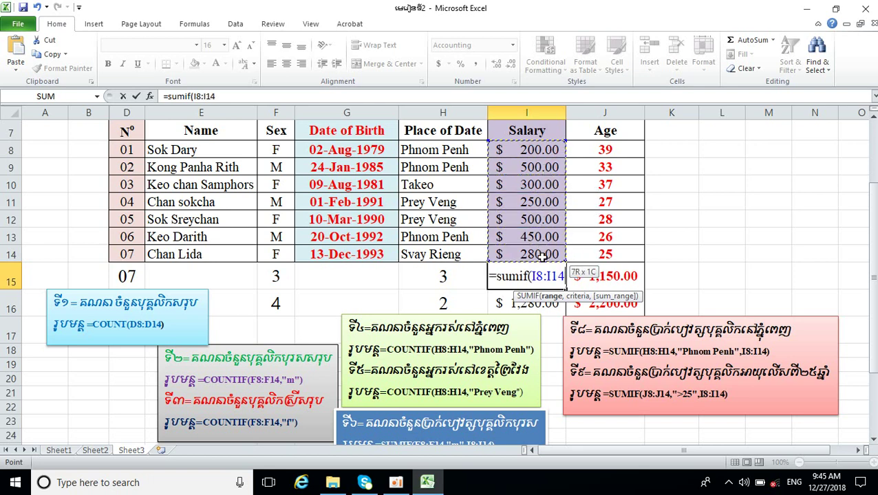
scroll(530, 277, "down", 2)
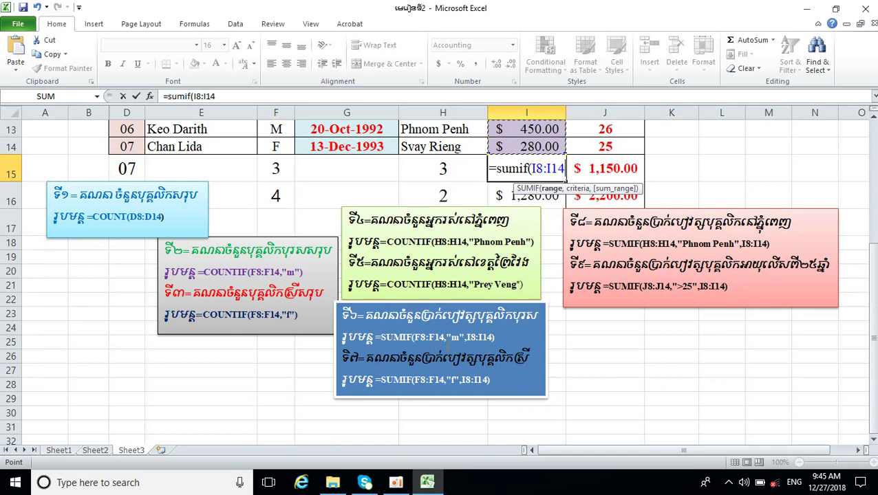
scroll(448, 346, "up", 1)
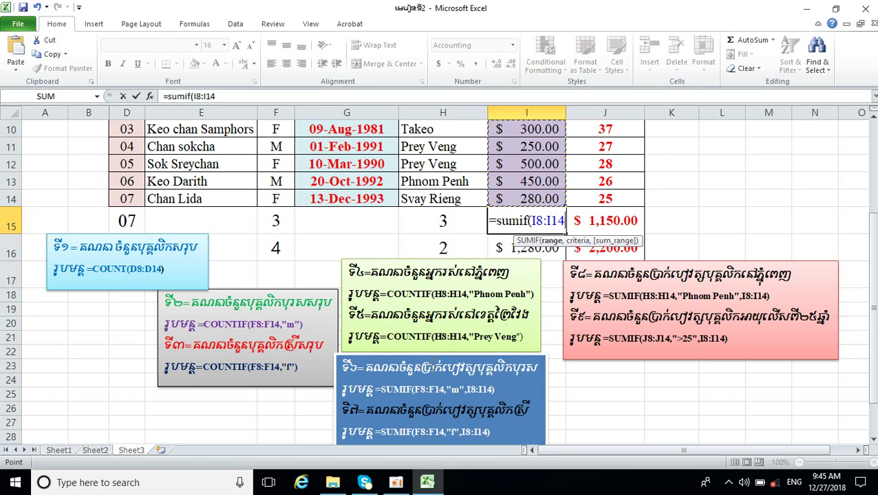
scroll(399, 391, "up", 1)
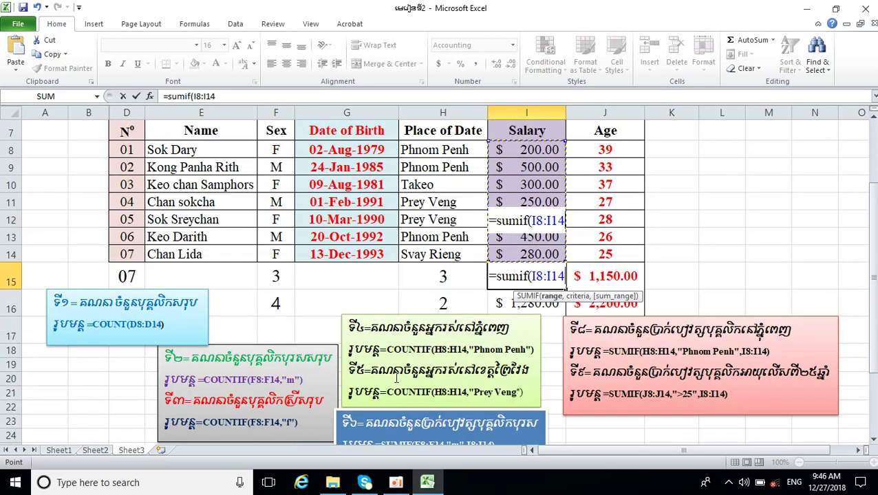
scroll(402, 391, "up", 1)
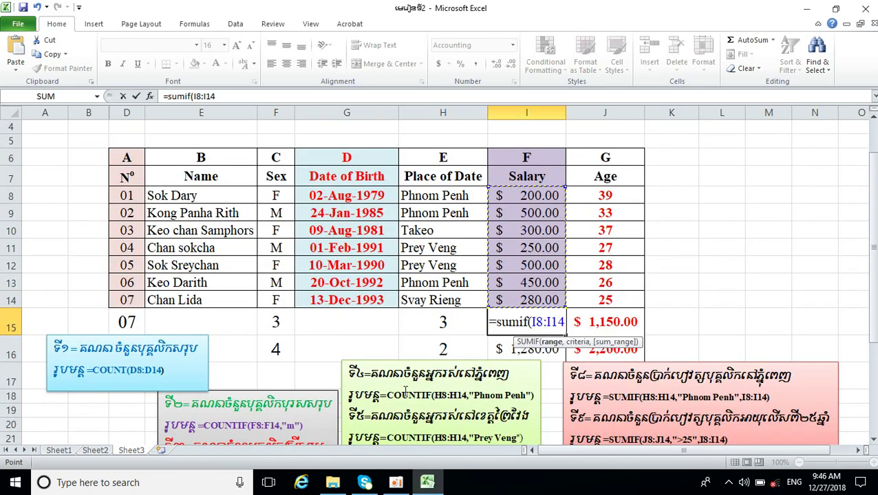
key("BackSpace")
key("BackSpace")
key("BackSpace")
key("BackSpace")
key("BackSpace")
key("BackSpace")
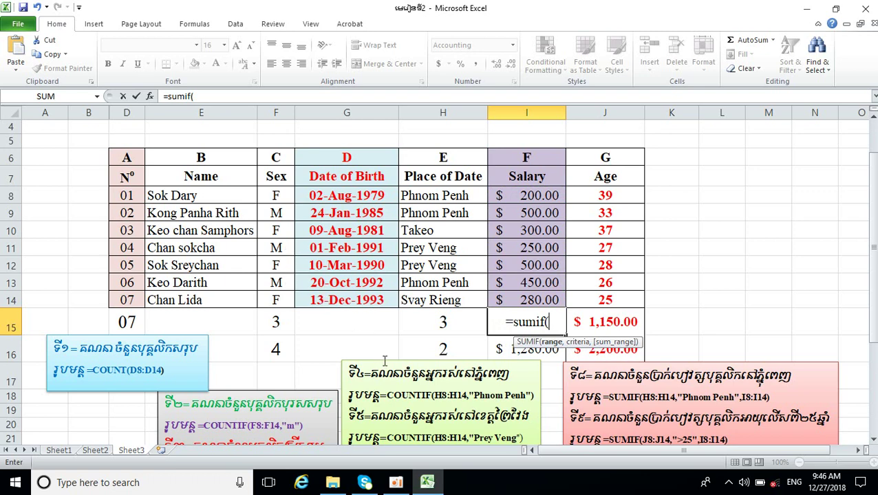
Step: Set the Sex column F8:F14 as the SUMIF criteria range
scroll(324, 300, "down", 1)
scroll(385, 369, "down", 1)
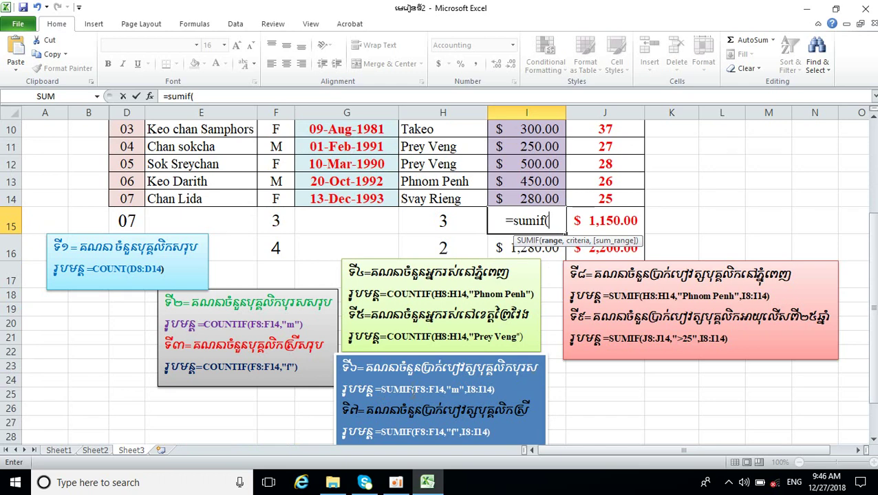
scroll(413, 390, "up", 1)
scroll(412, 394, "up", 1)
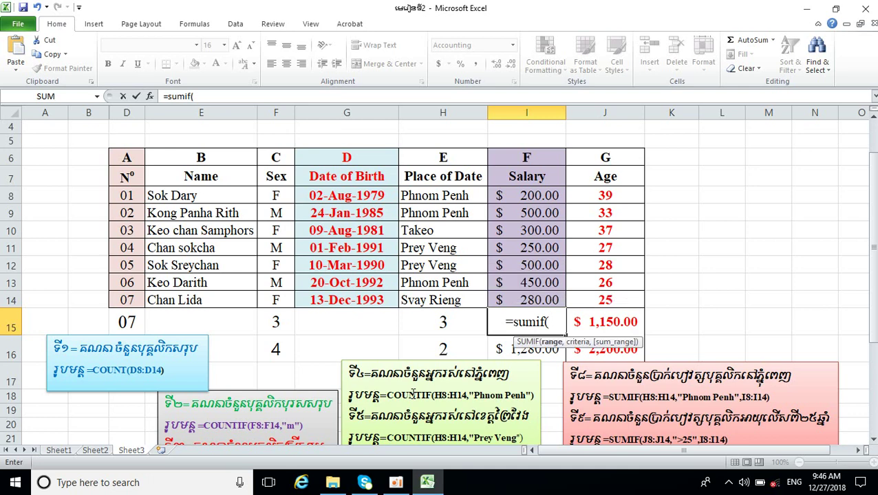
scroll(460, 365, "down", 2)
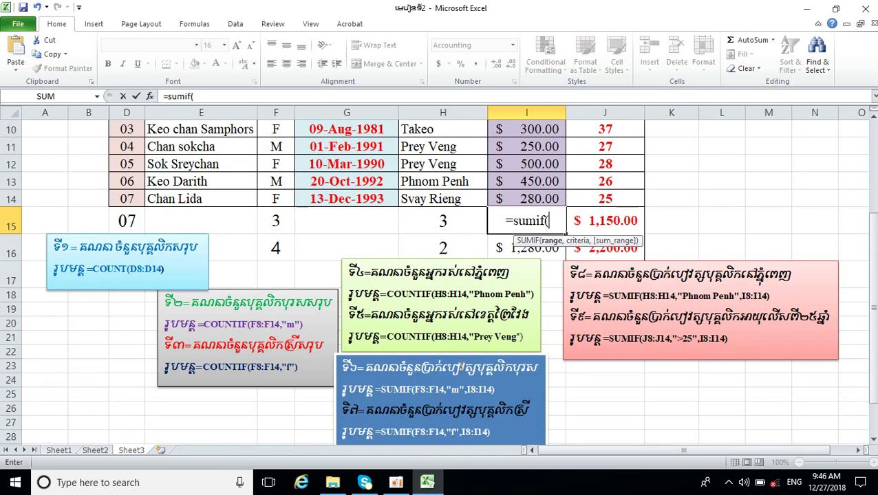
scroll(454, 366, "up", 1)
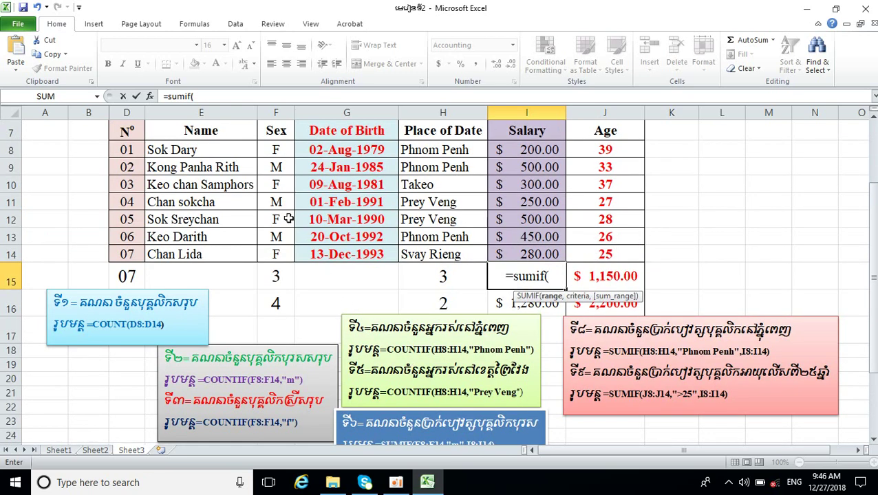
left_click_drag(274, 150, 276, 256)
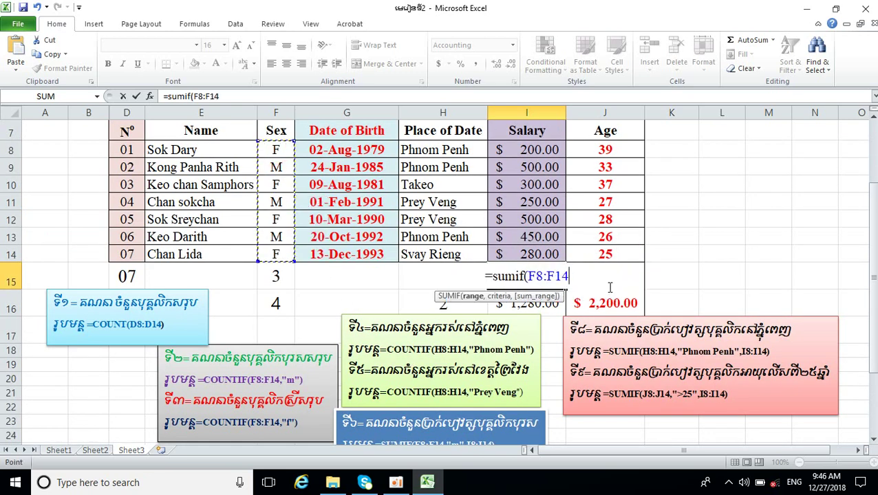
scroll(495, 440, "down", 1)
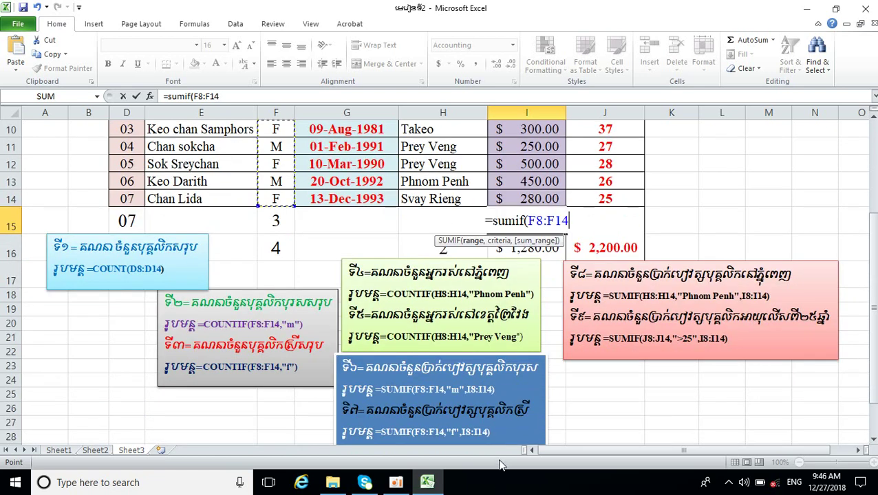
scroll(470, 432, "up", 1)
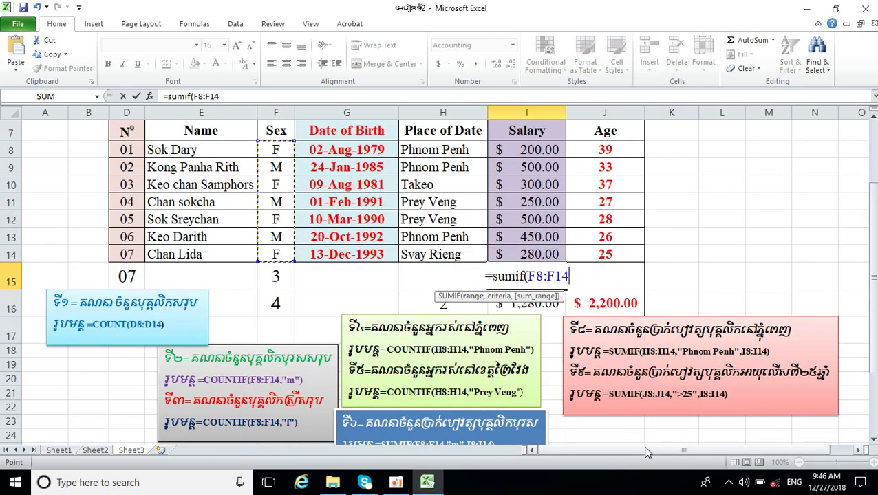
type(",")
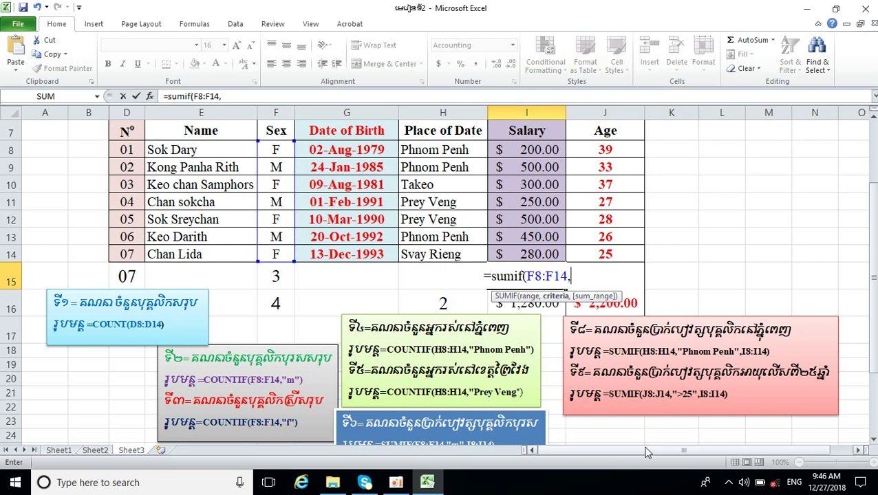
Step: Add criterion "m" and sum range I8:I14, completing =SUMIF(F8:F14,"m",I8:I14) for $1,200.00
scroll(647, 452, "down", 1)
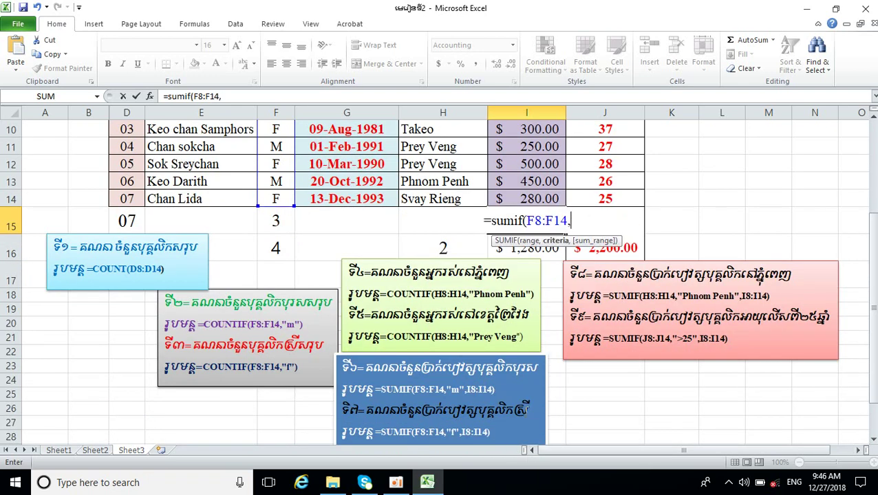
type("\"")
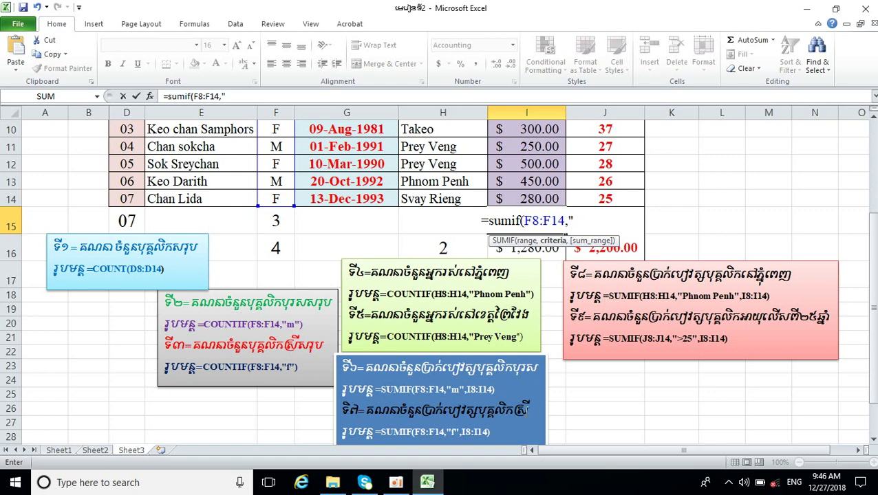
type("m")
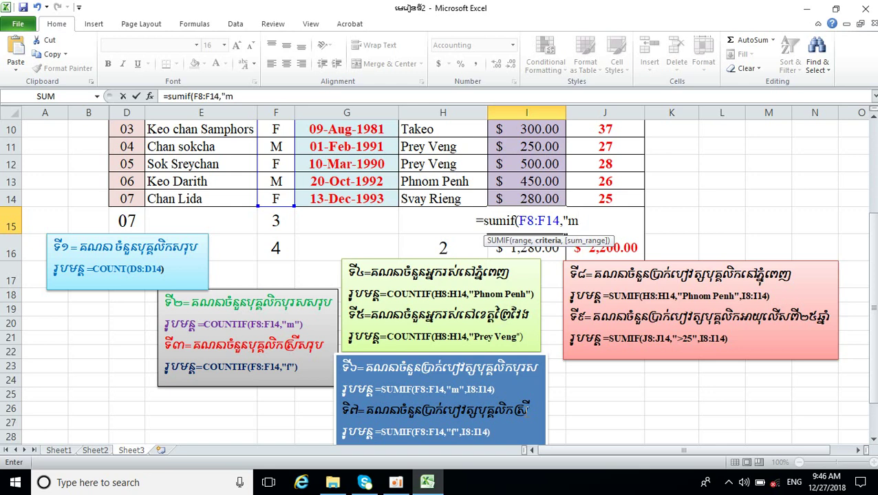
type("\"")
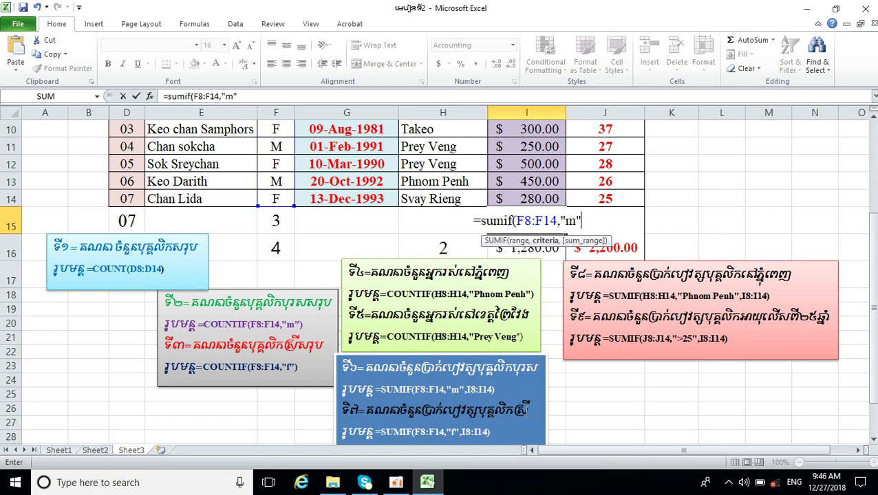
type(",")
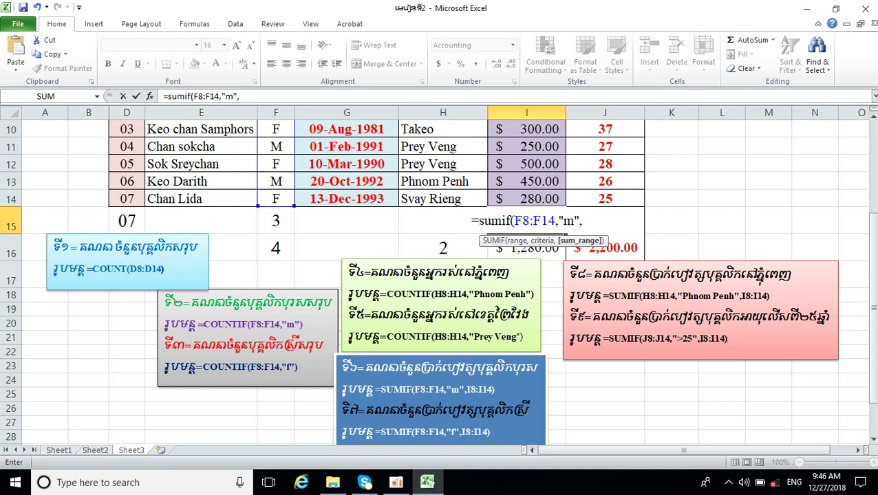
scroll(409, 391, "up", 2)
left_click_drag(517, 195, 527, 300)
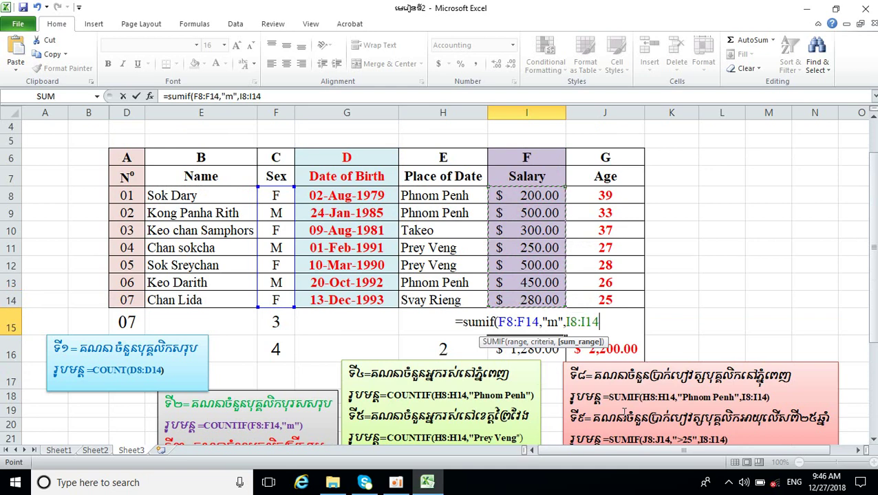
scroll(595, 462, "down", 1)
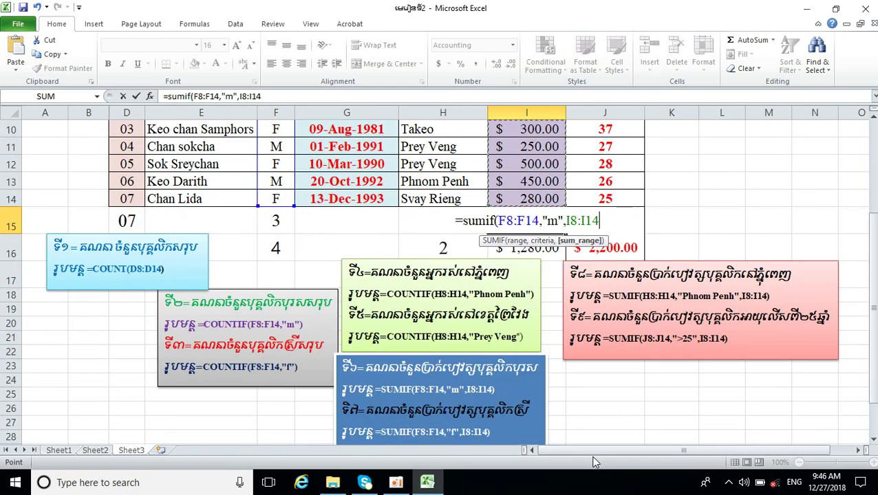
type(")")
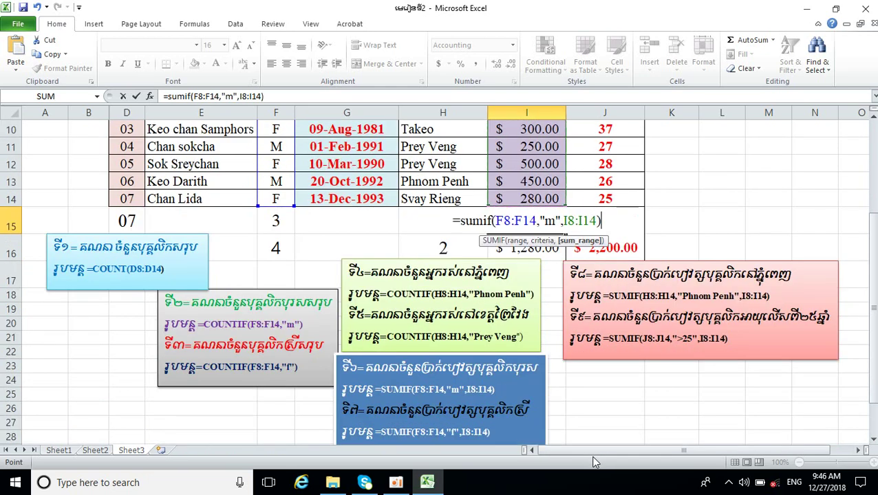
key("Return")
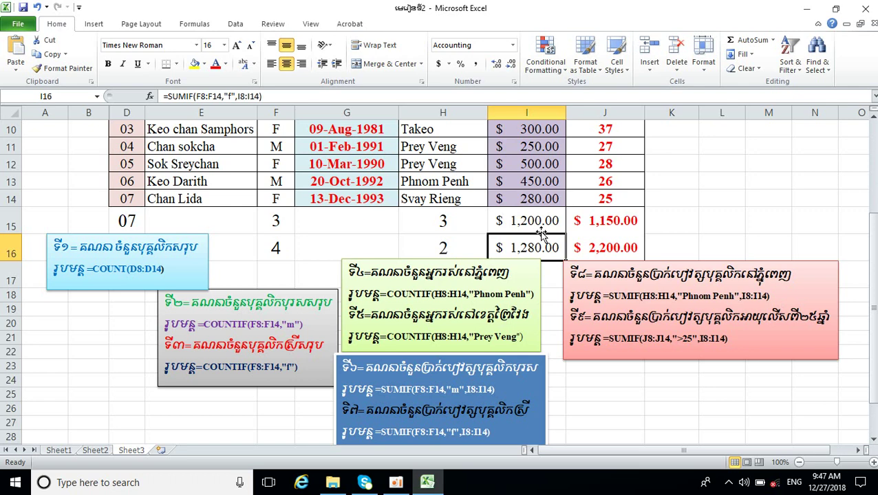
Step: Recommit I16's =SUMIF(F8:F14,"f",I8:I14) so it shows $1,280.00
double_click(534, 249)
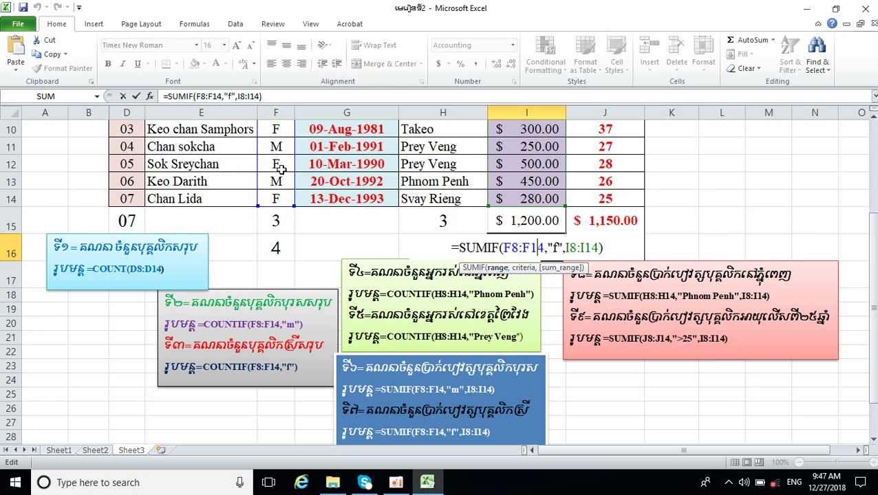
scroll(281, 168, "up", 1)
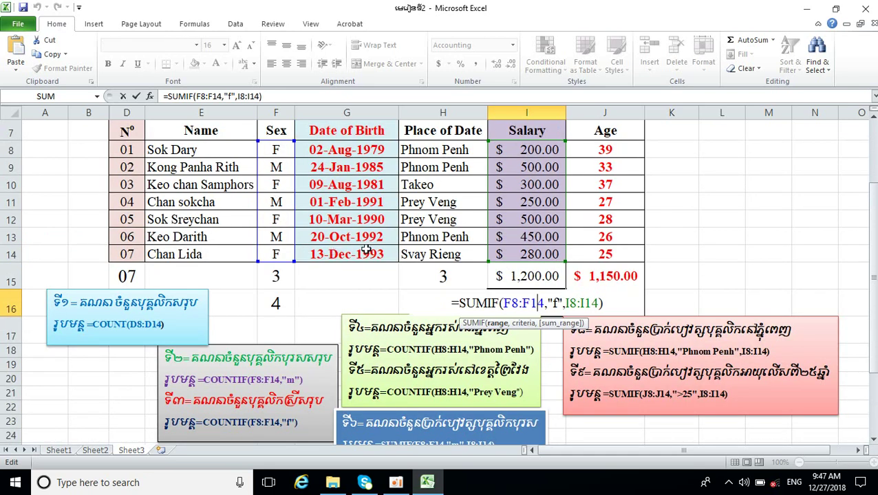
left_click(541, 306)
key("Return")
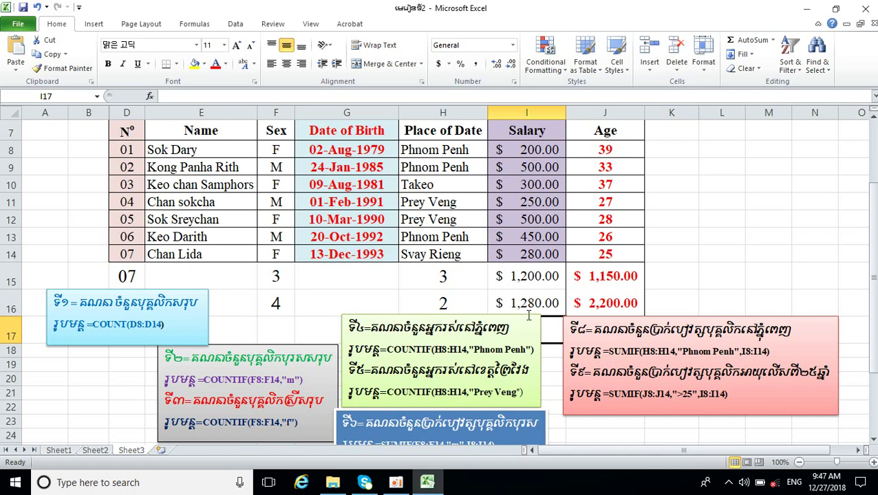
Step: Select the pink SUMIF explanation text box below the table
scroll(529, 316, "down", 1)
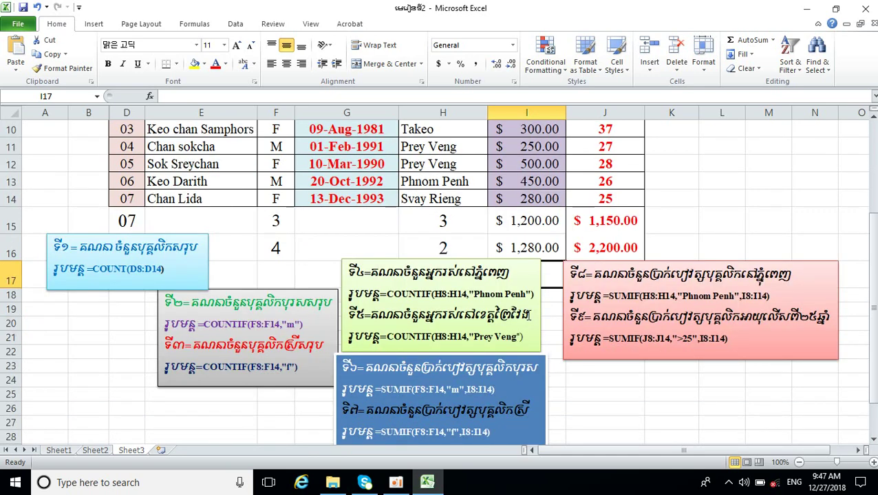
scroll(528, 315, "up", 1)
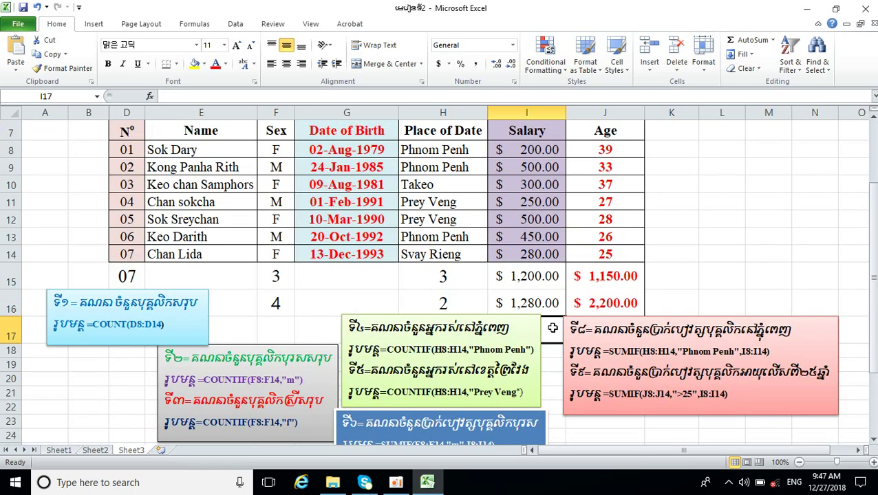
scroll(556, 390, "down", 2)
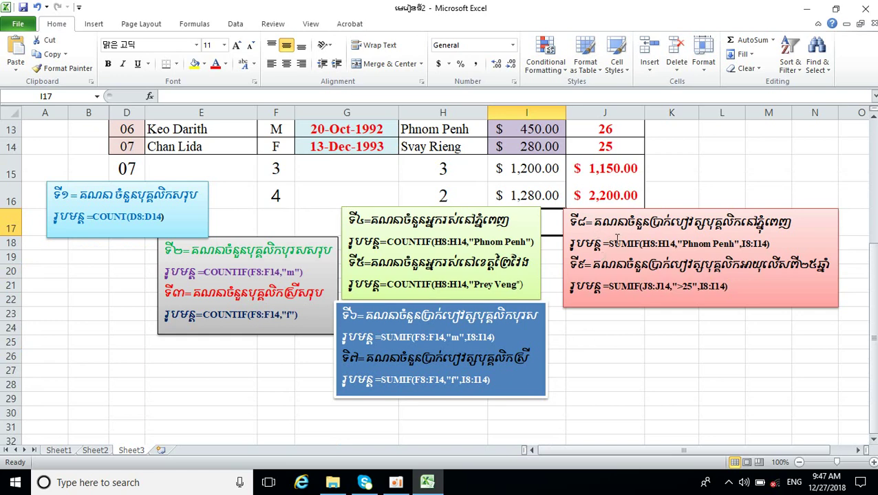
left_click(612, 264)
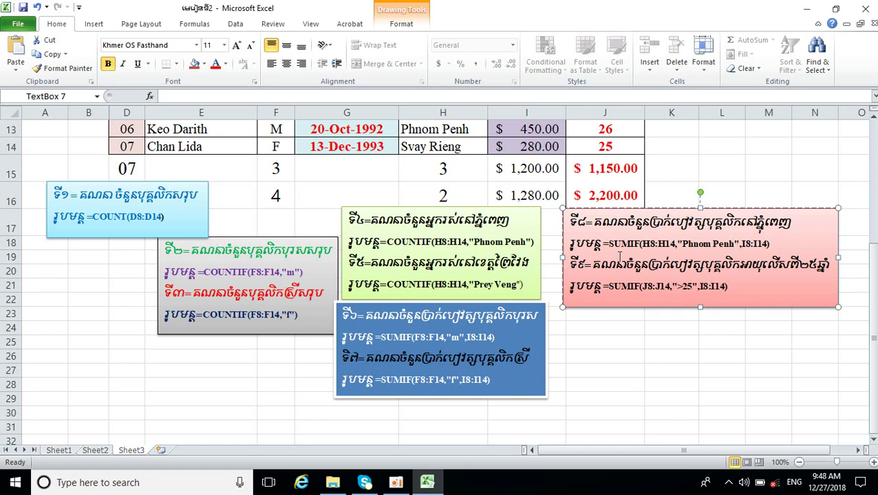
Step: Recommit J15's =SUMIF(H8:H14,"Phnom Penh",I8:I14) so it shows $1,150.00
scroll(620, 256, "up", 2)
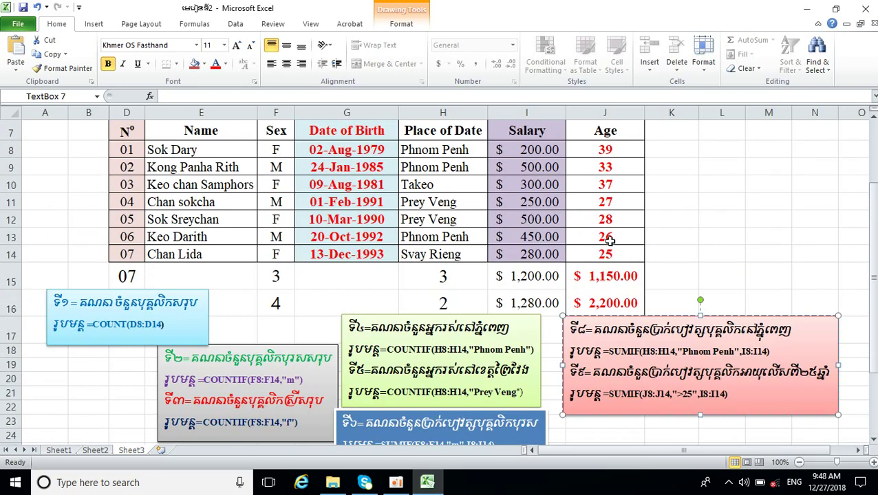
double_click(598, 275)
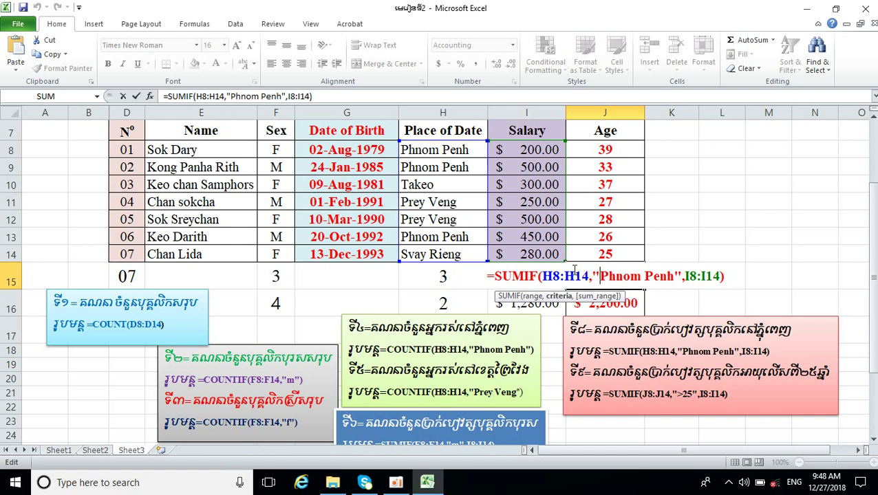
left_click_drag(493, 276, 711, 303)
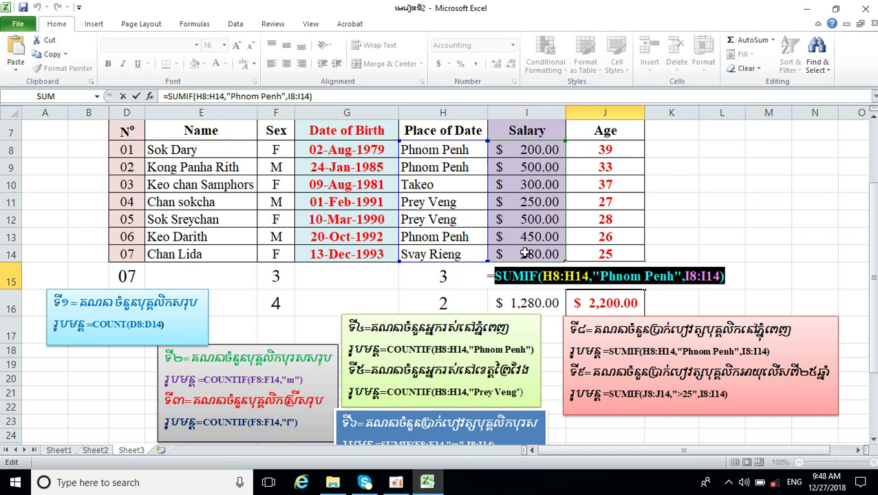
key("Return")
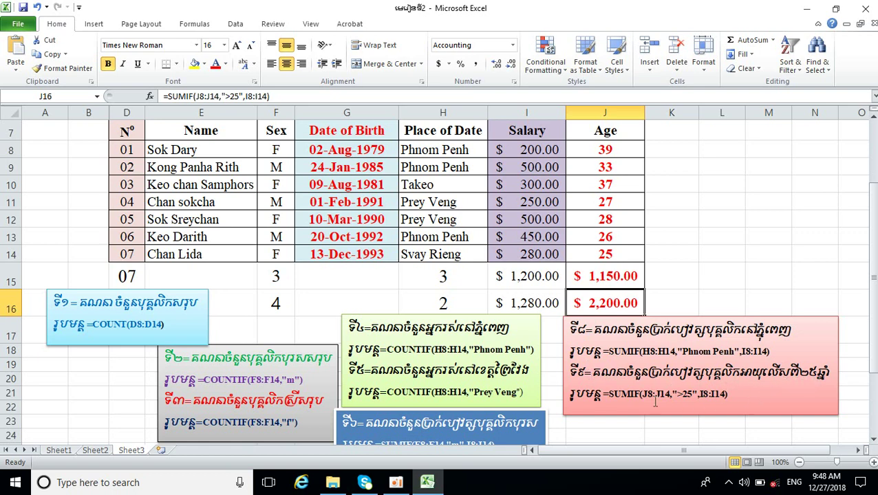
Step: Recommit J16's =SUMIF(J8:J14,">25",I8:I14) so it shows $2,200.00
double_click(602, 304)
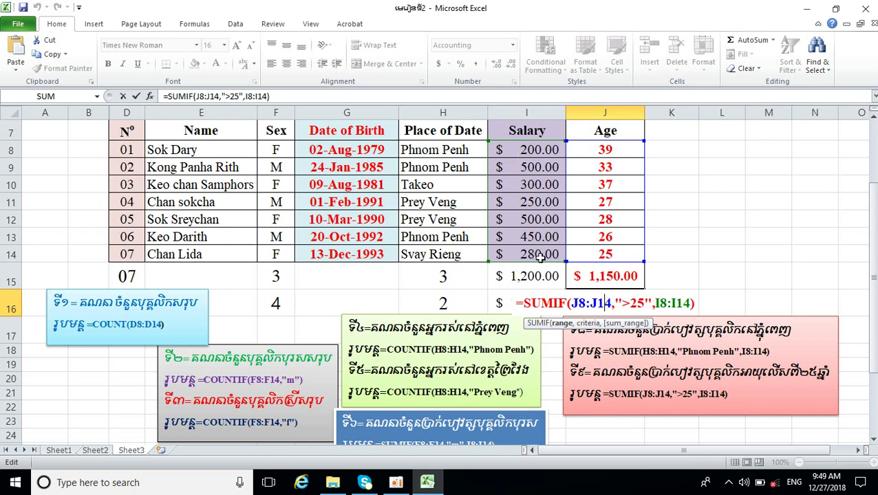
key("Return")
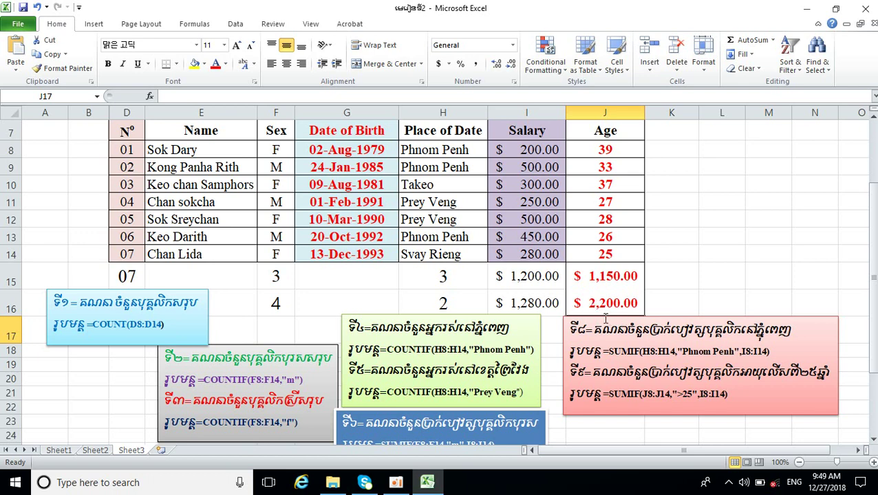
Step: Move the light-blue COUNT box to column A and the grey COUNTIF box under it
scroll(591, 388, "down", 1)
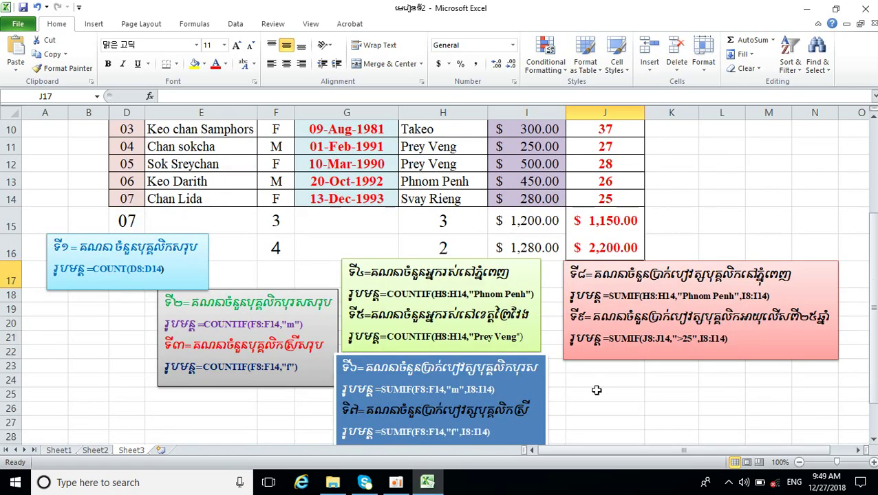
scroll(596, 392, "down", 1)
left_click(630, 372)
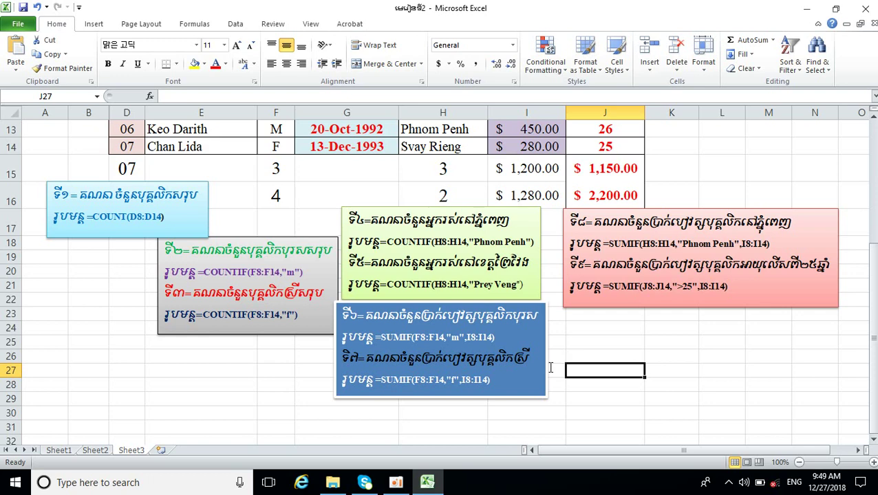
scroll(550, 363, "up", 1)
left_click(137, 250)
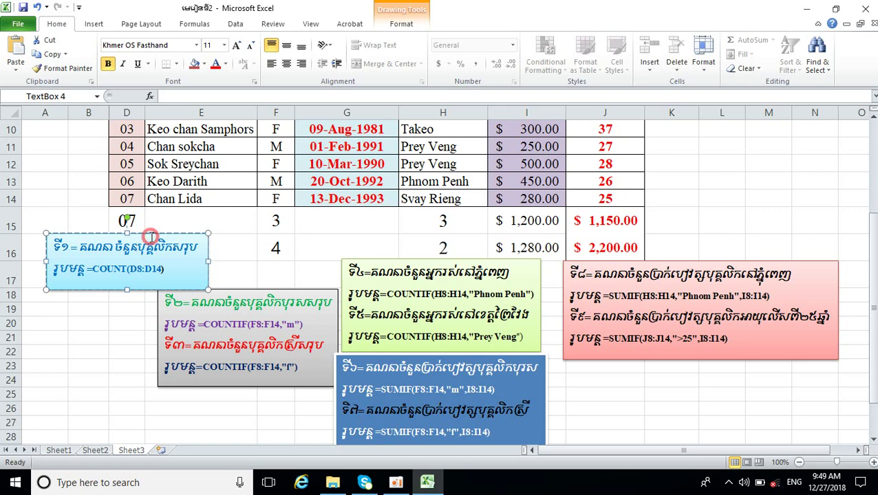
mouse_move(147, 232)
left_mouse_down()
mouse_move(141, 221)
mouse_move(95, 232)
left_mouse_up()
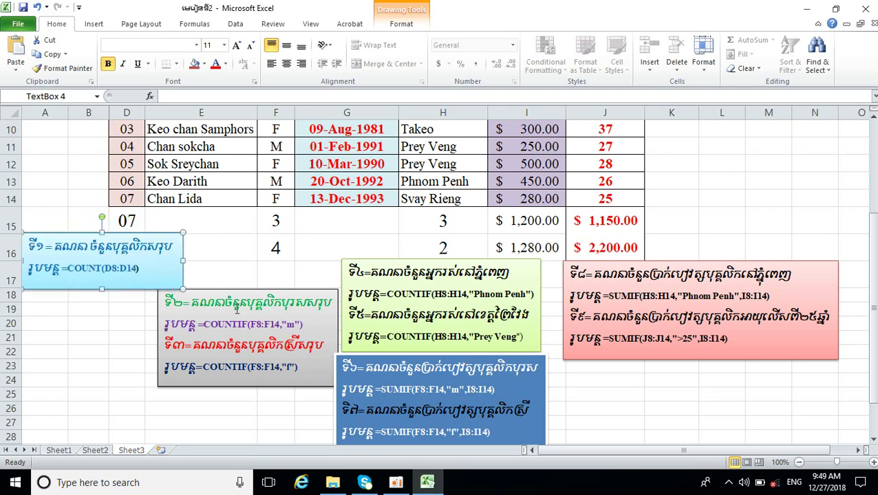
left_click(237, 309)
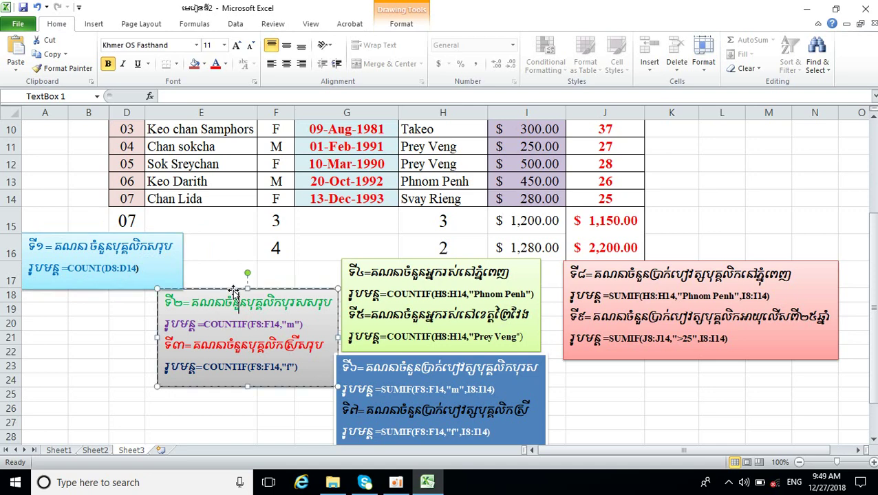
left_click_drag(233, 291, 243, 240)
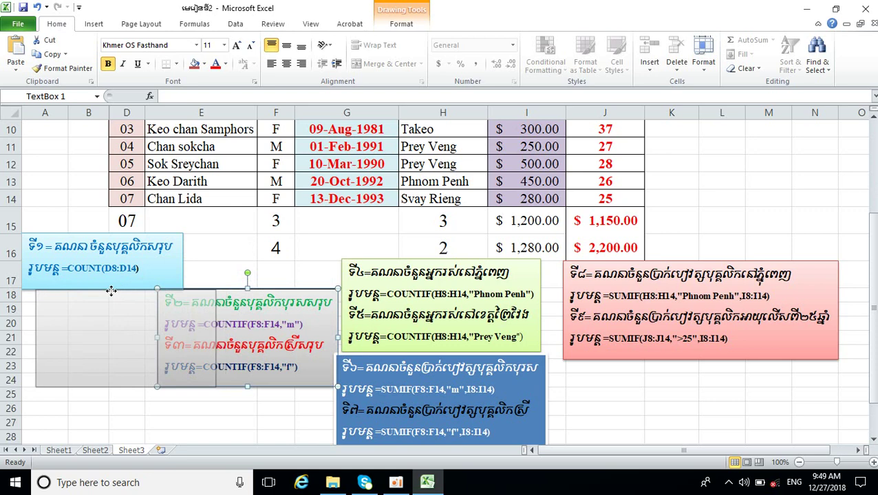
left_click_drag(244, 240, 111, 290)
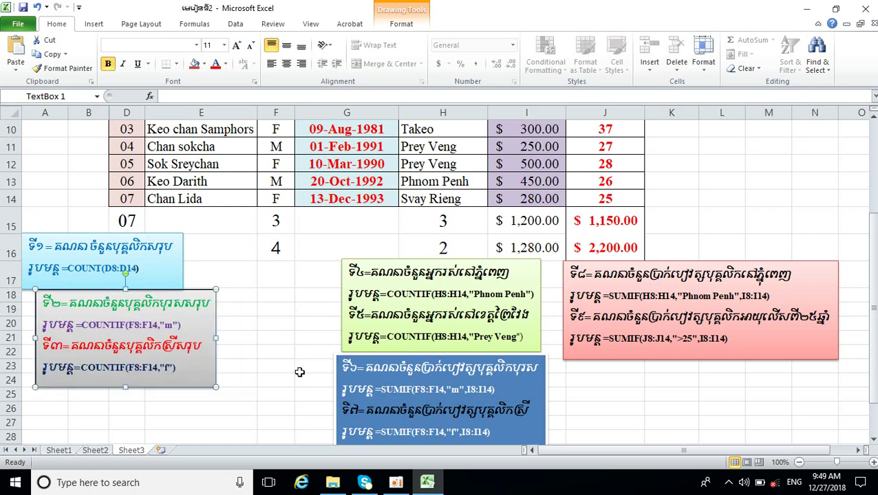
Step: Shift the green COUNTIF box left to columns E–F and the blue box right under the pink one
left_click(406, 294)
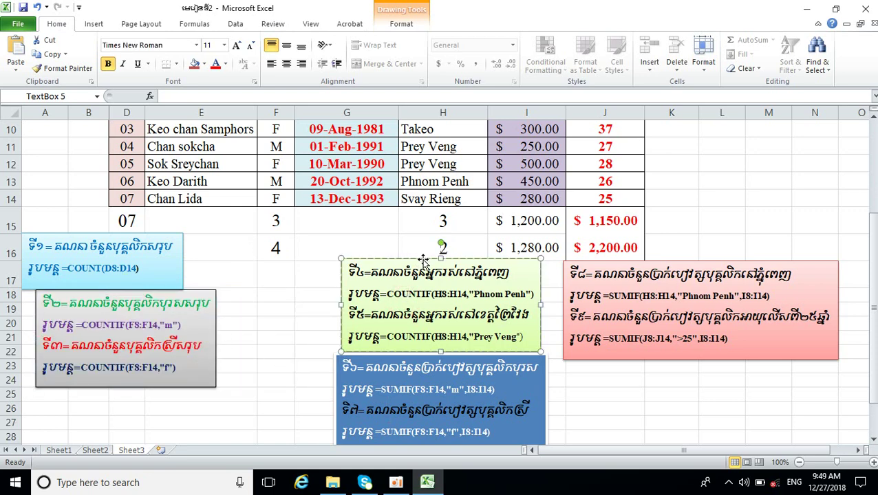
left_click_drag(421, 256, 306, 266)
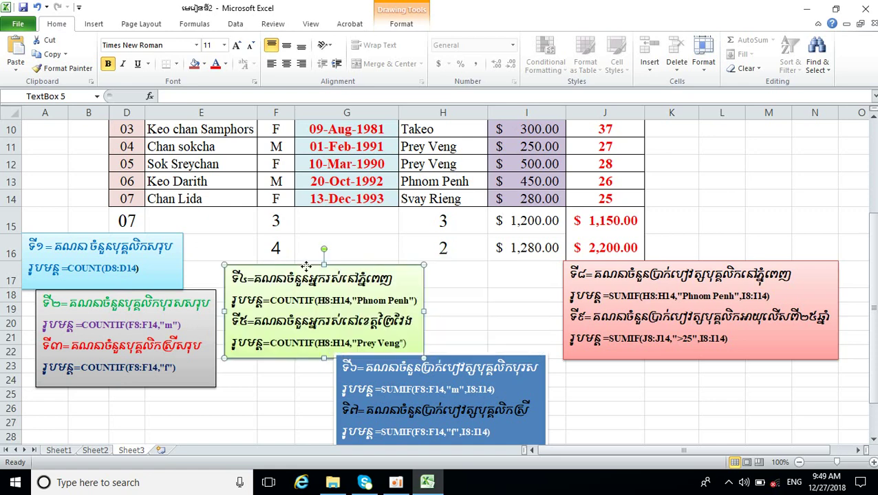
left_click(463, 368)
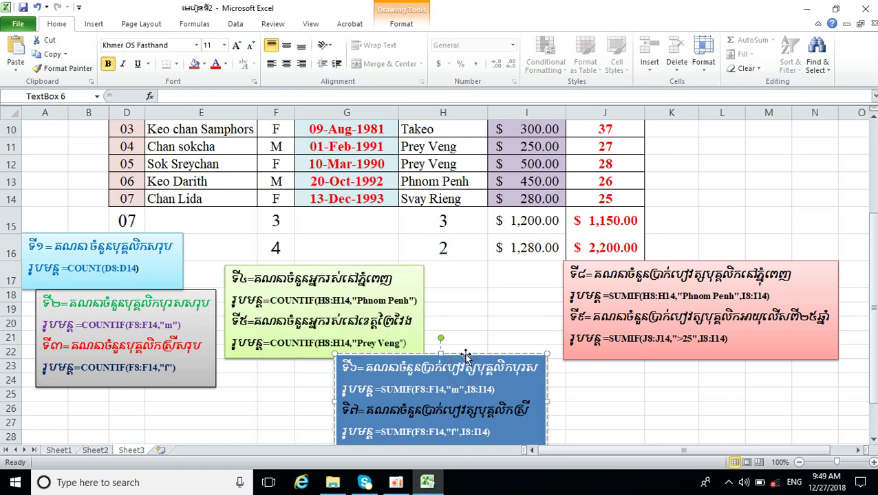
left_click_drag(467, 355, 529, 356)
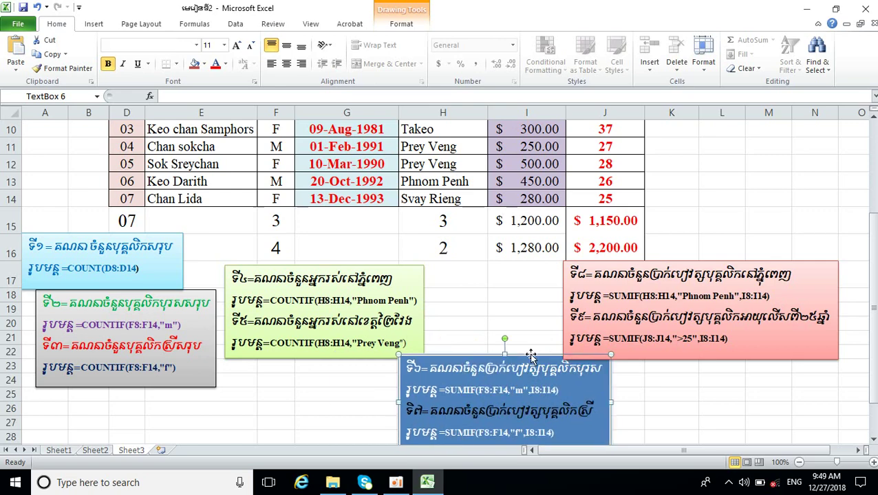
left_click(839, 427)
scroll(718, 386, "up", 3)
scroll(721, 365, "down", 3)
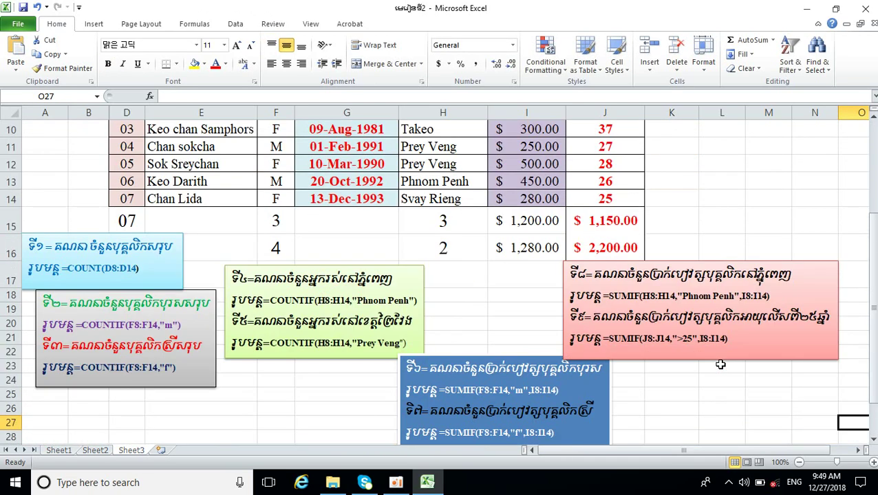
scroll(721, 361, "up", 2)
scroll(517, 294, "down", 1)
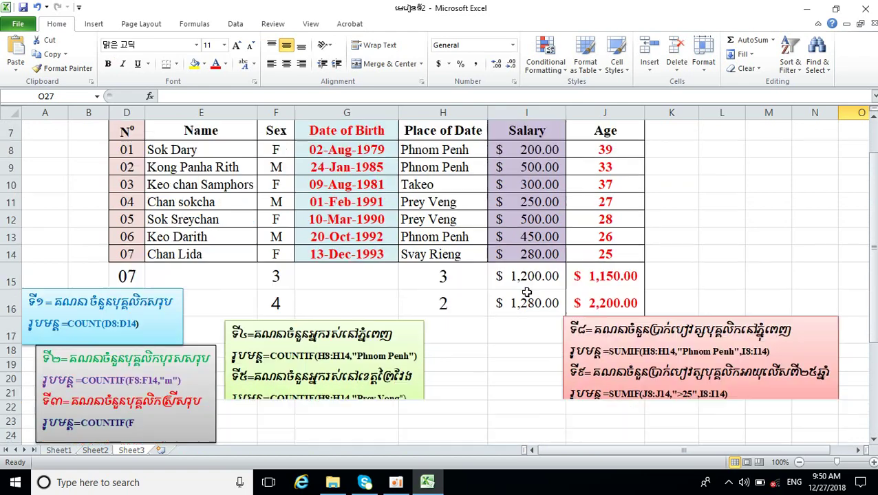
scroll(523, 292, "down", 3)
scroll(532, 286, "up", 2)
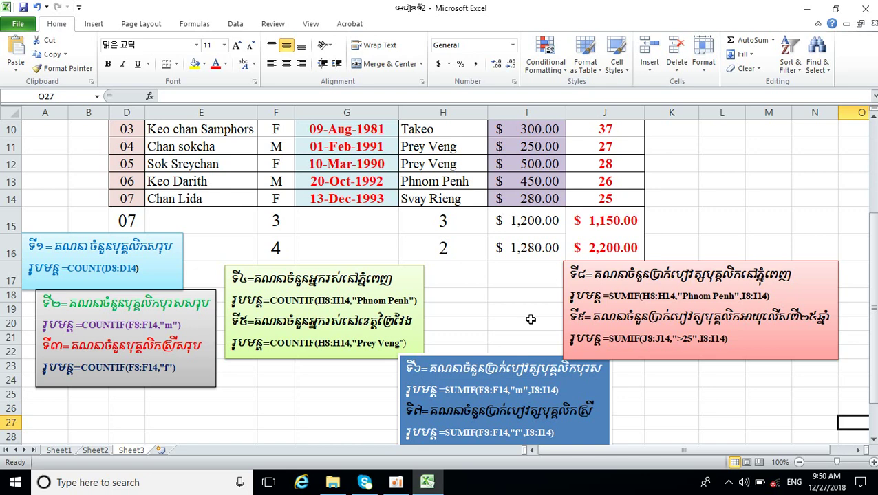
scroll(530, 319, "up", 1)
scroll(531, 320, "up", 2)
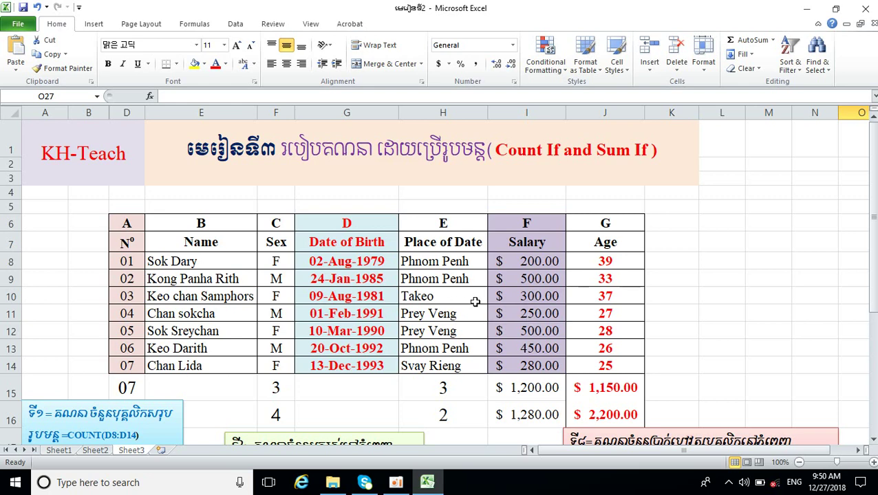
left_click(403, 485)
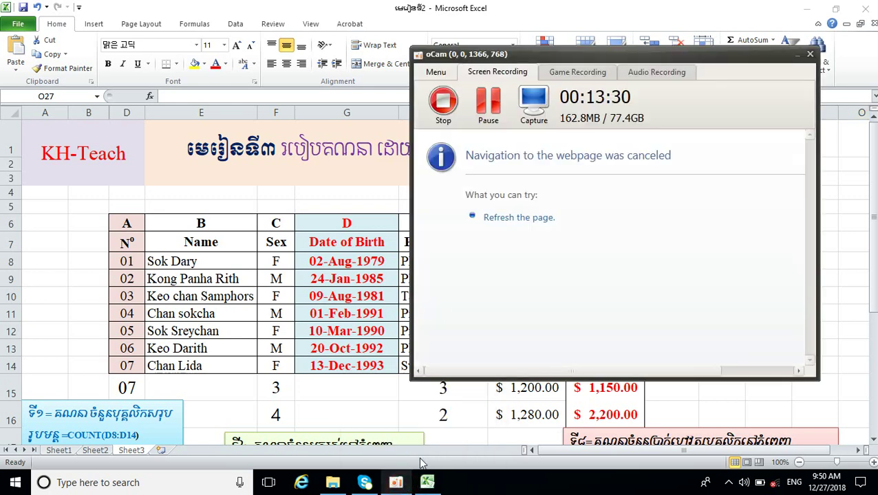